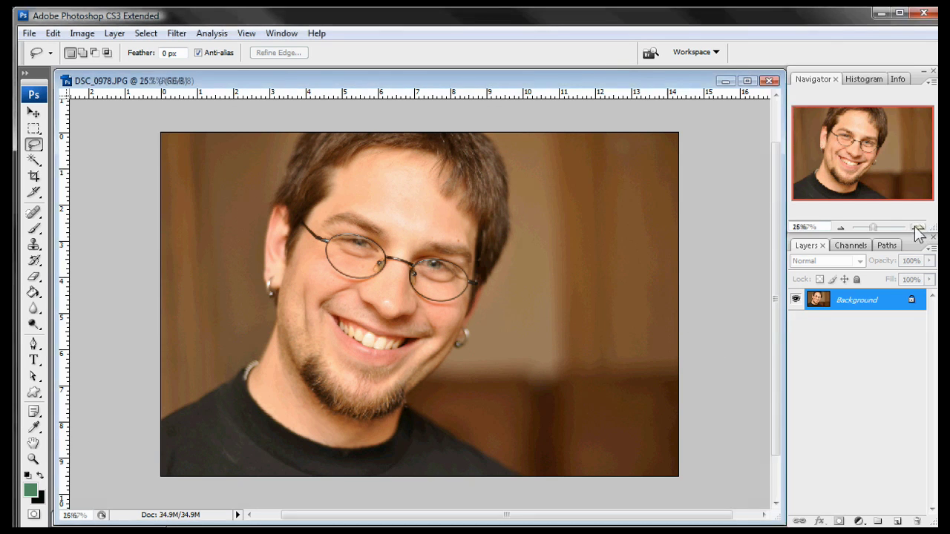
Step: Zoom the portrait to 50% with the Navigator and frame the smile
click(918, 227)
click(918, 228)
click(917, 228)
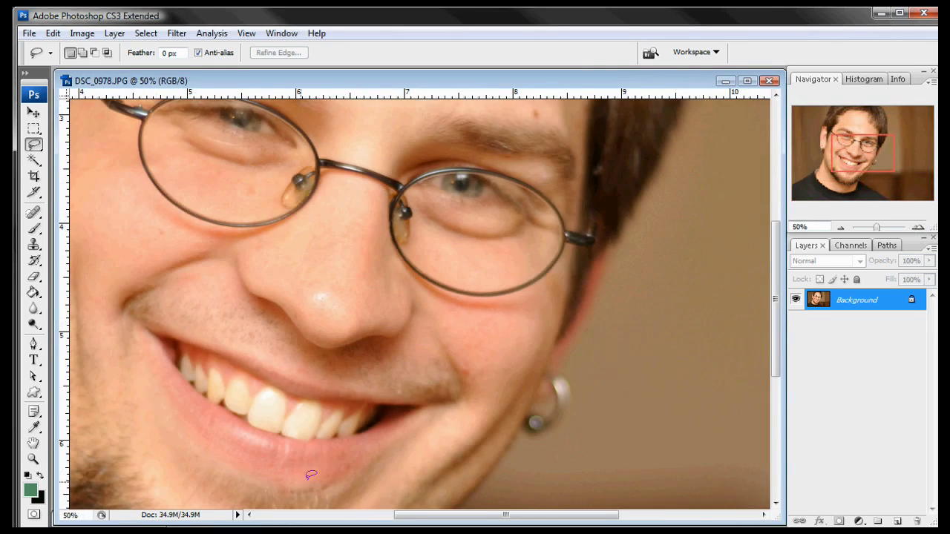
drag(451, 520, 356, 519)
scroll(509, 423, down, 3)
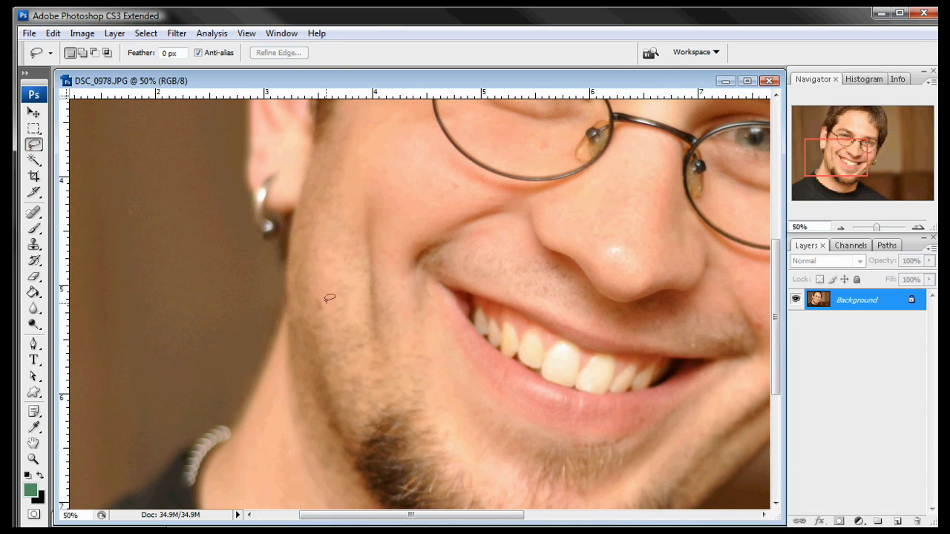
Step: Trace a Lasso selection around the visible upper teeth
drag(543, 374, 475, 322)
mouse_move(504, 318)
mouse_down()
mouse_move(544, 327)
mouse_move(551, 346)
mouse_move(598, 356)
mouse_up()
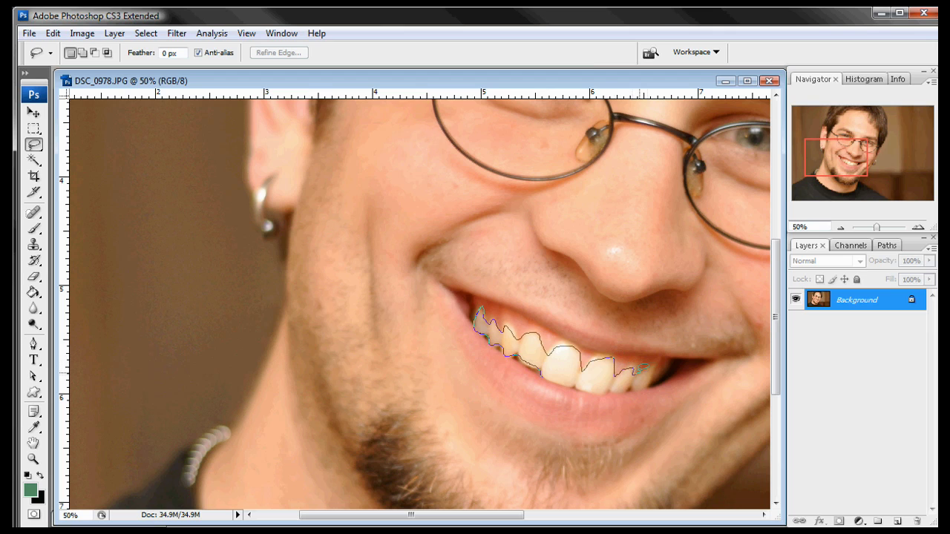
drag(656, 372, 628, 385)
drag(484, 335, 477, 315)
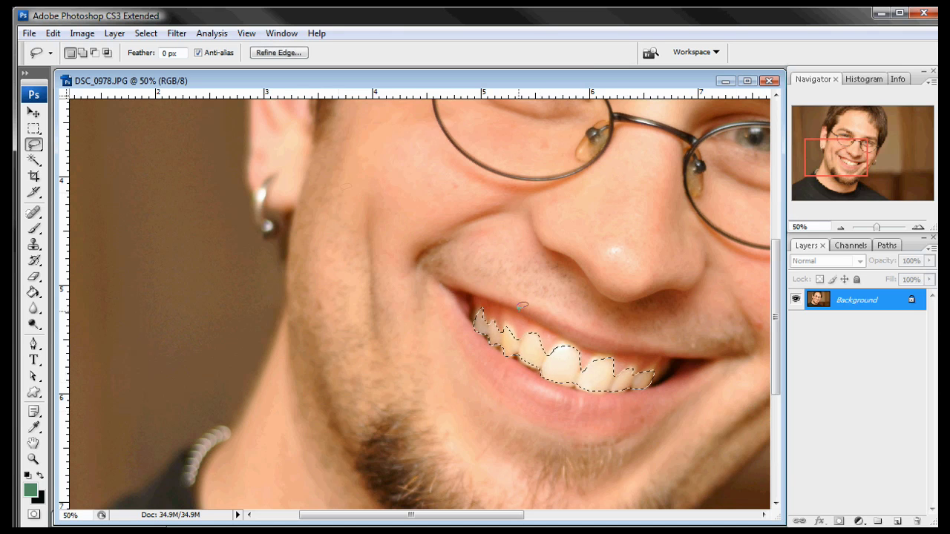
Step: Apply Select > Modify > Feather with a 10-pixel radius to the teeth selection
click(112, 34)
mouse_move(146, 34)
mouse_move(214, 197)
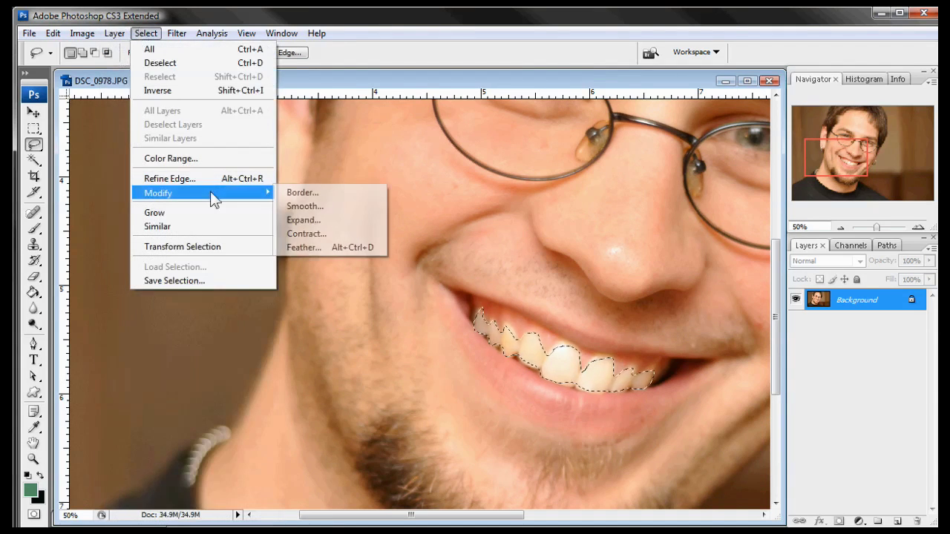
click(328, 246)
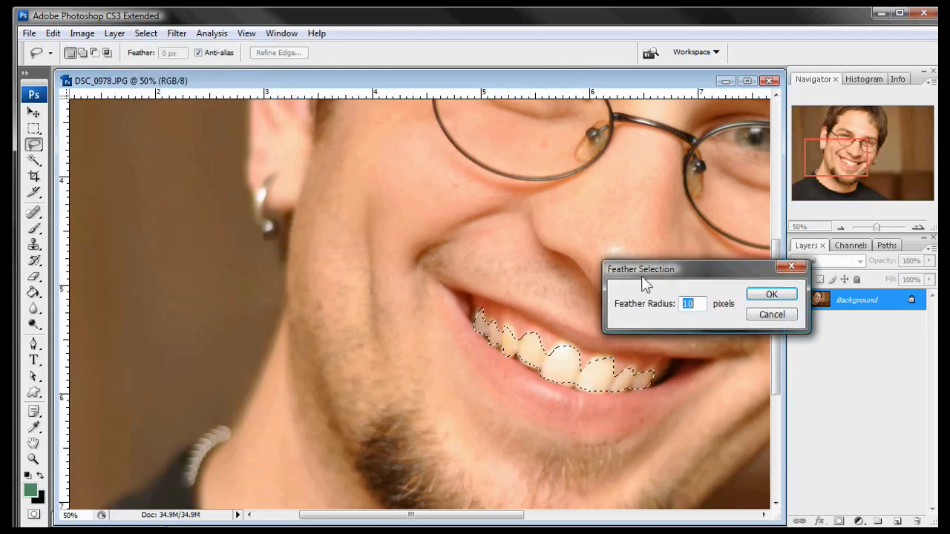
drag(660, 278, 223, 206)
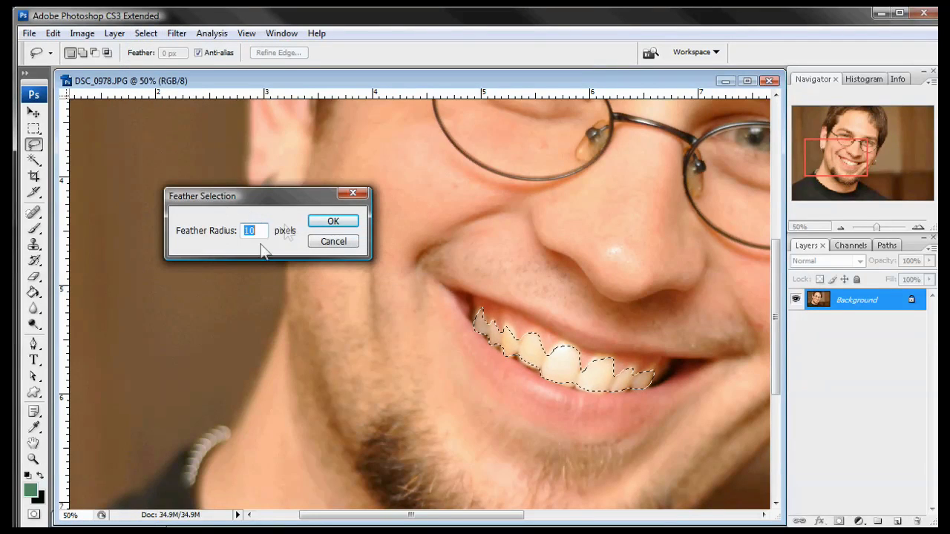
click(326, 222)
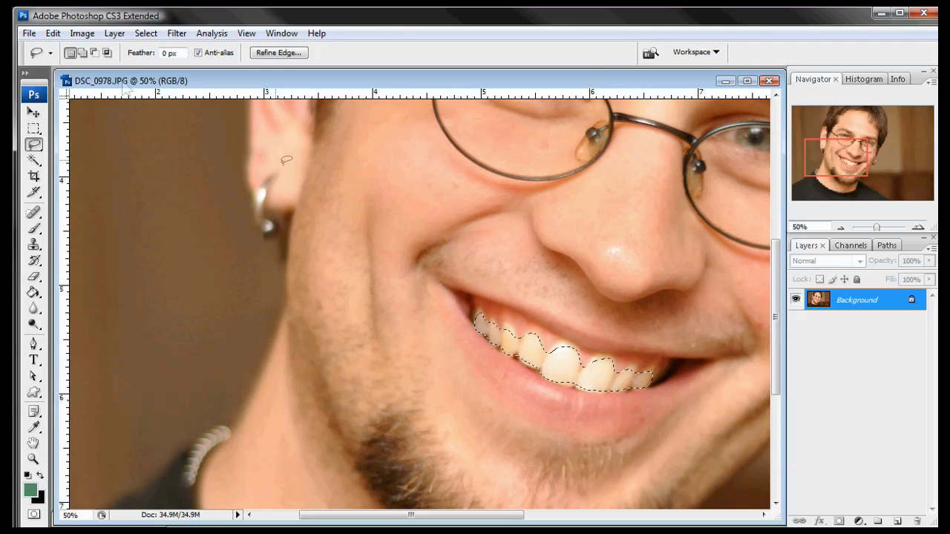
Step: Apply a Hue/Saturation adjustment with Saturation -30 to the selected teeth
click(82, 34)
mouse_move(118, 74)
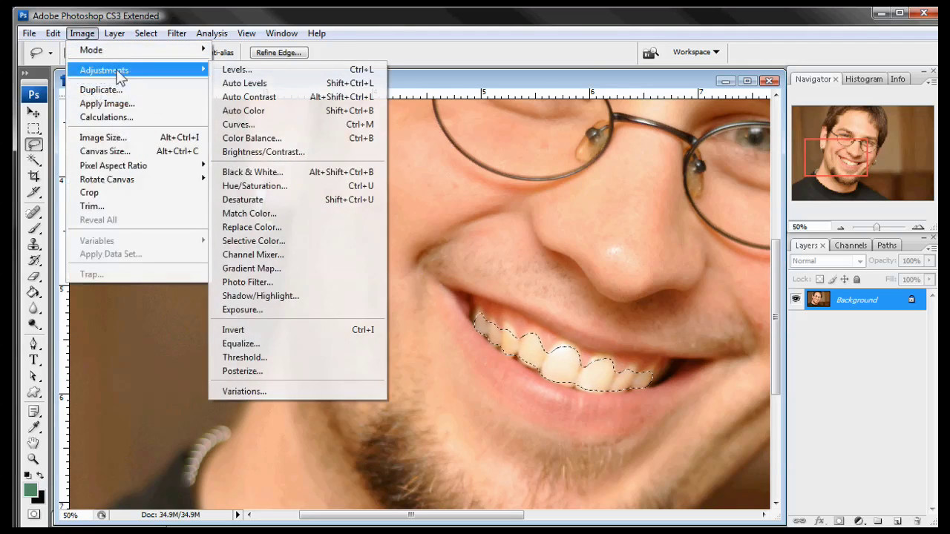
click(281, 187)
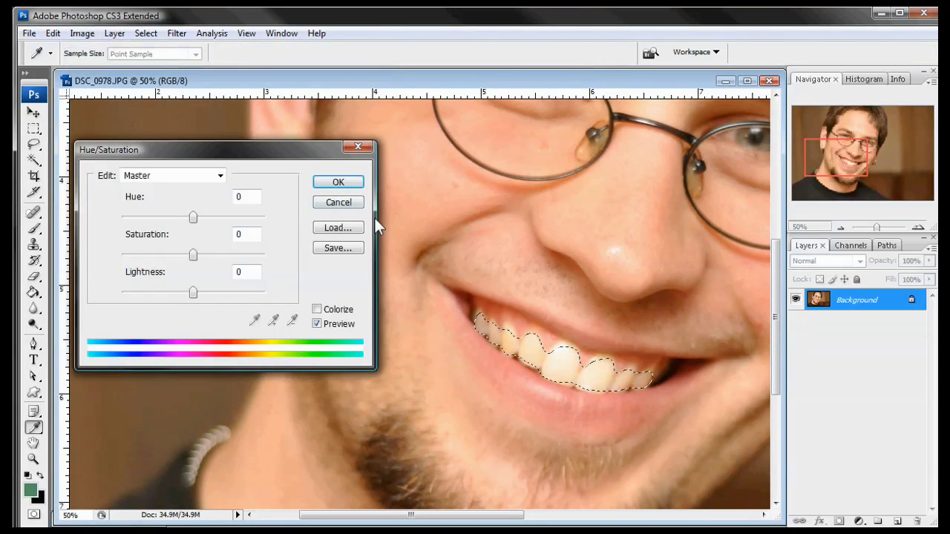
drag(193, 256, 120, 252)
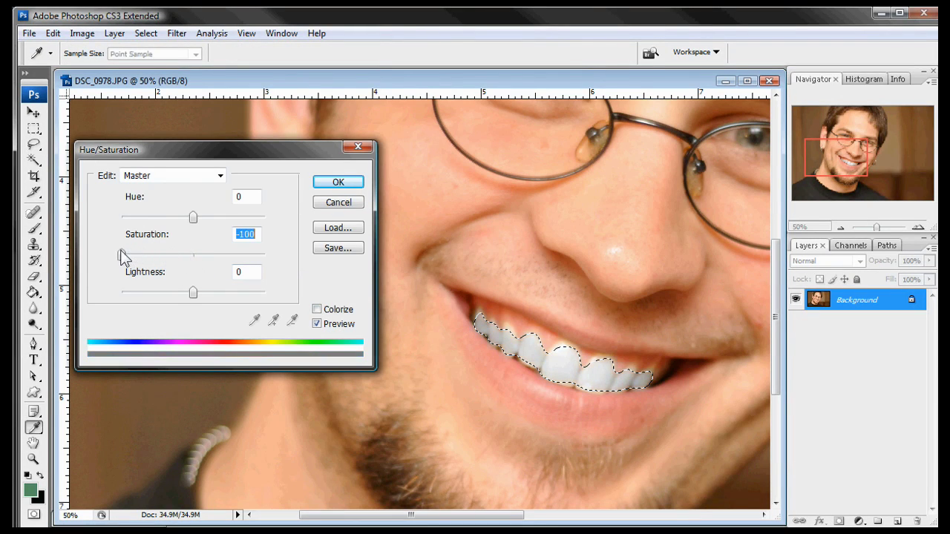
drag(123, 256, 175, 268)
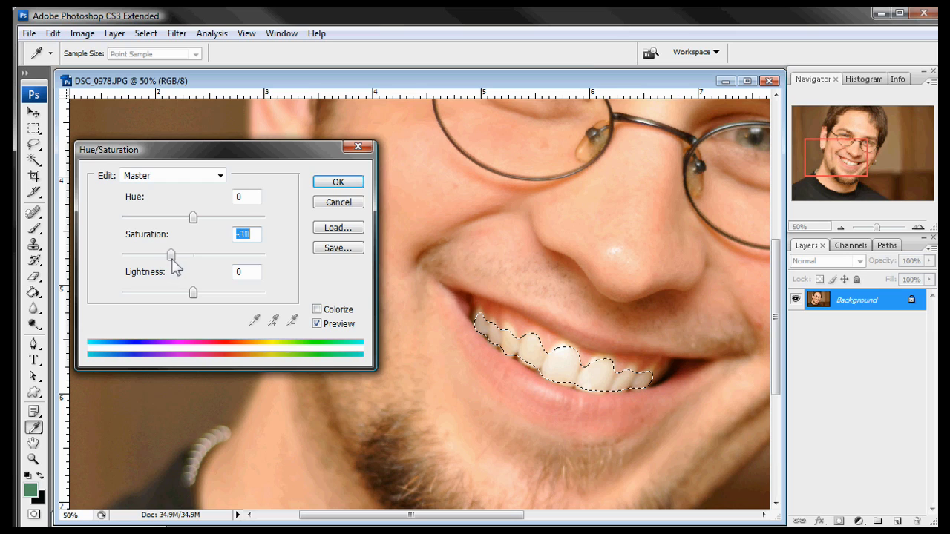
click(338, 183)
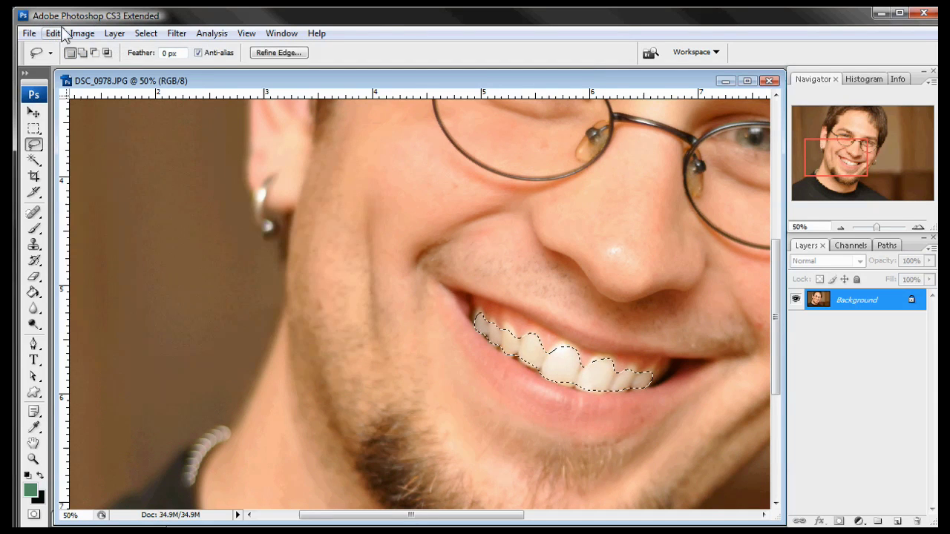
Step: In Curves, raise midtone and highlight points on the RGB curve, lifting one from 224 to 239
click(81, 33)
mouse_move(123, 70)
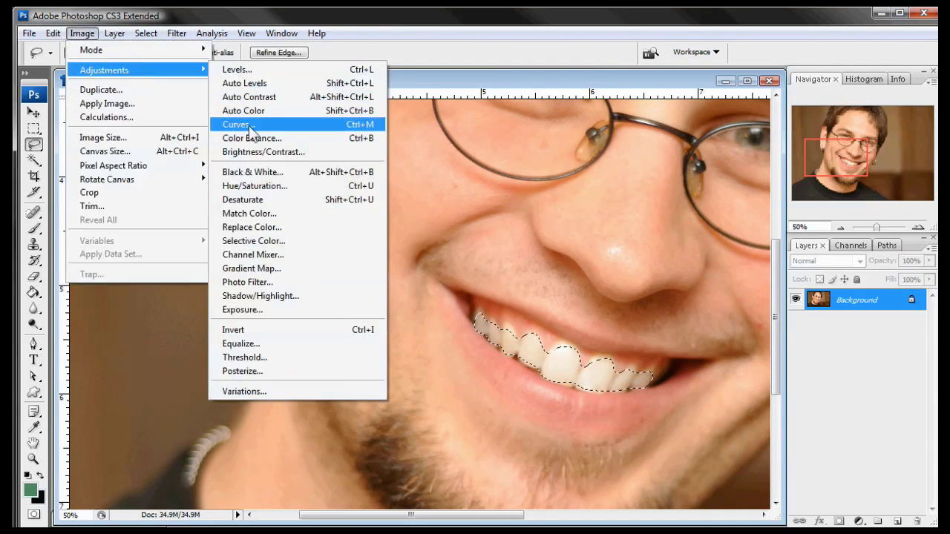
click(250, 126)
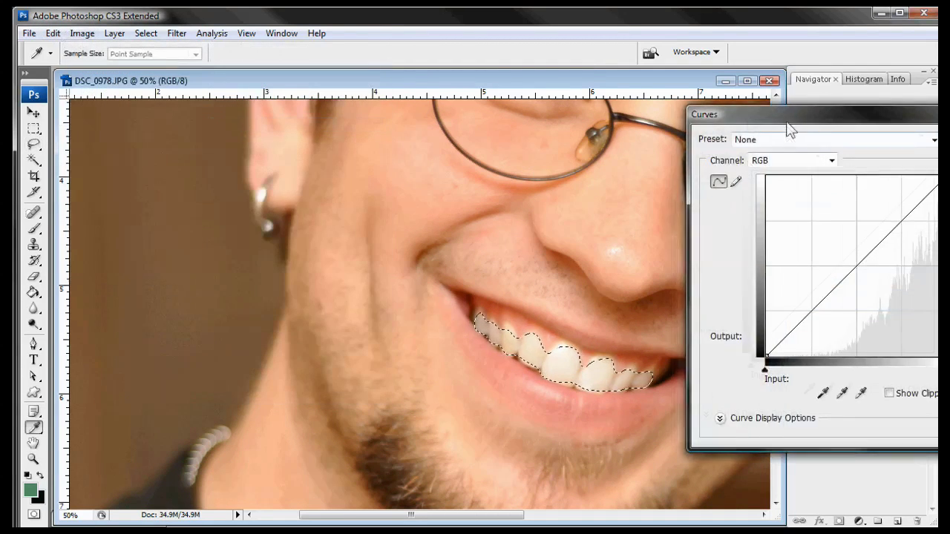
drag(783, 127, 249, 117)
click(302, 235)
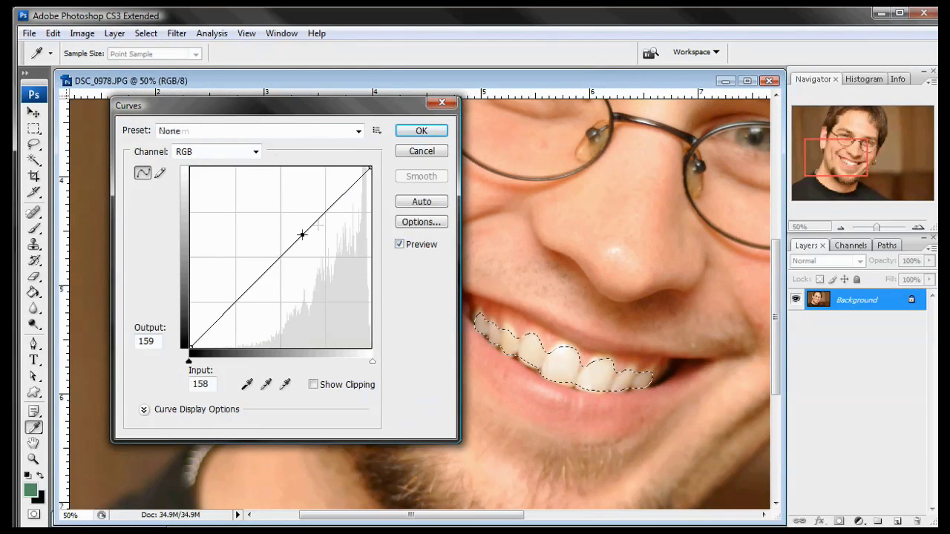
drag(338, 202, 337, 192)
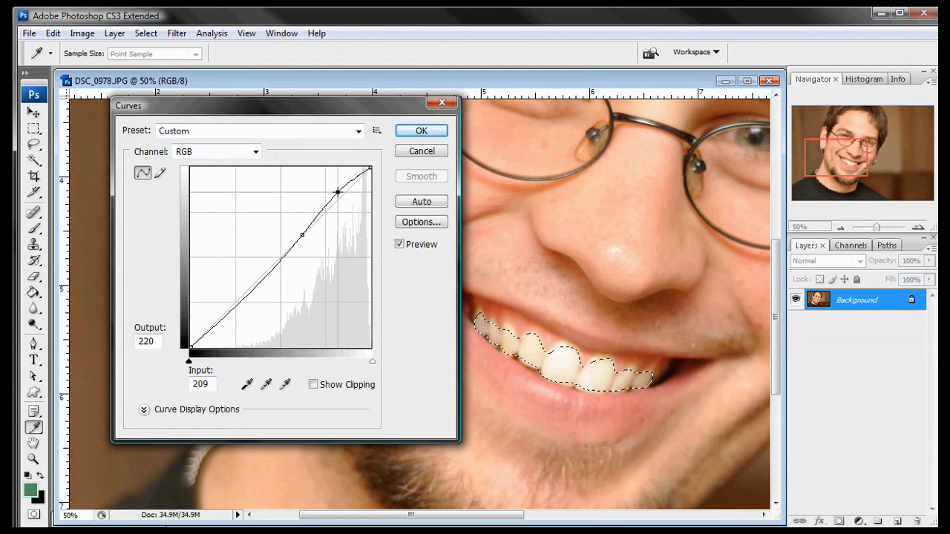
drag(305, 232, 299, 232)
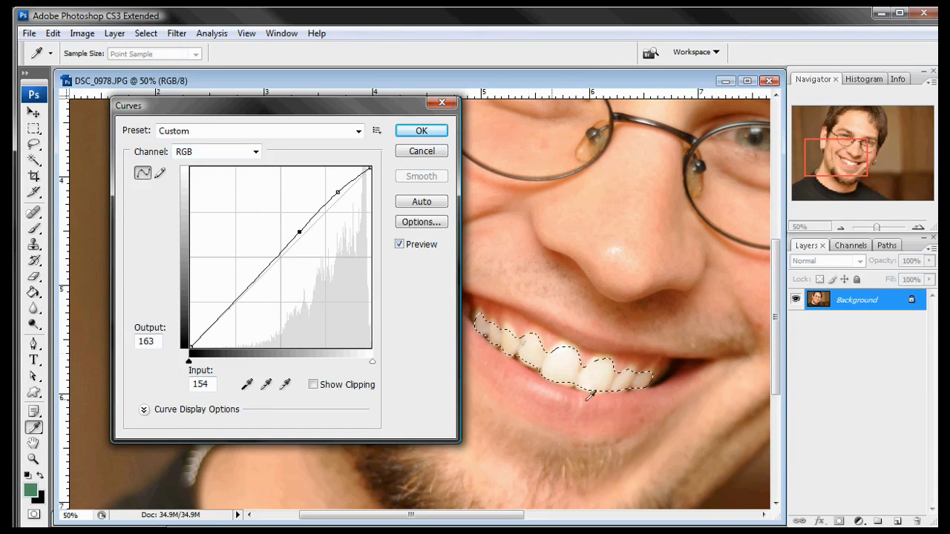
drag(299, 232, 310, 223)
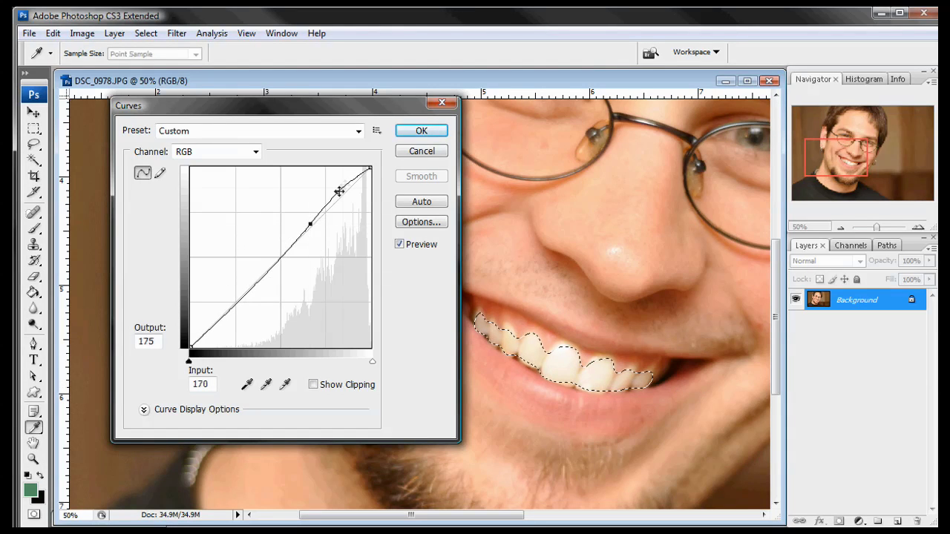
drag(339, 191, 348, 178)
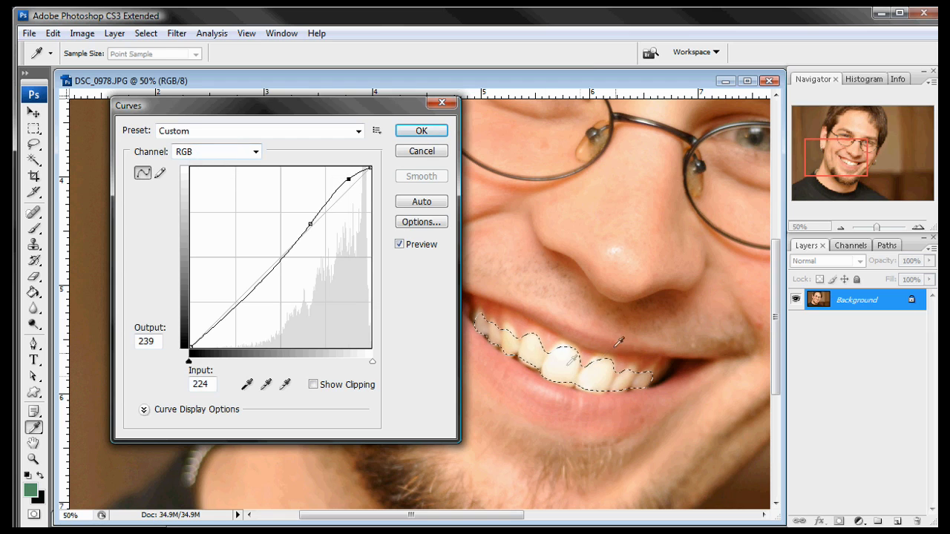
Step: Adjust the Red and Green channel curves, ending with the Red curve lifted slightly
click(217, 157)
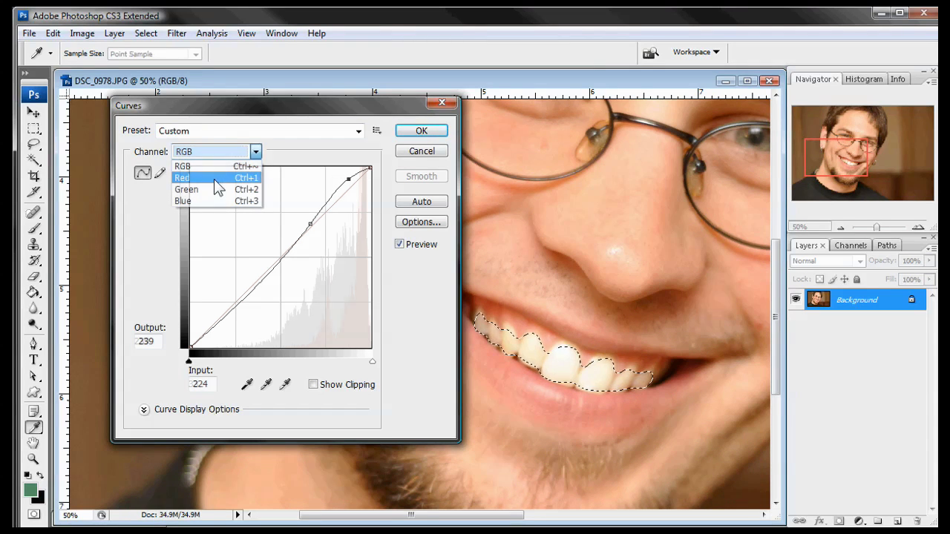
click(214, 179)
drag(307, 235, 315, 246)
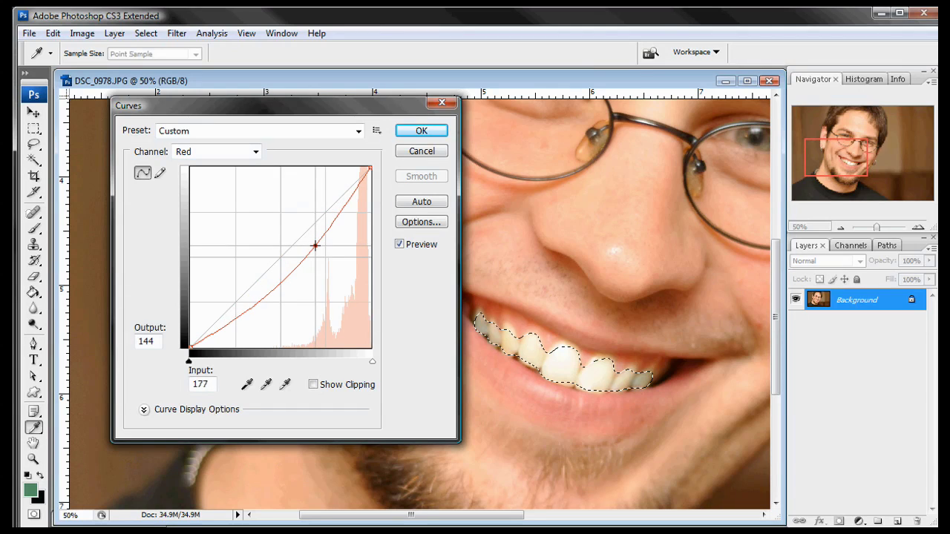
click(216, 153)
click(215, 190)
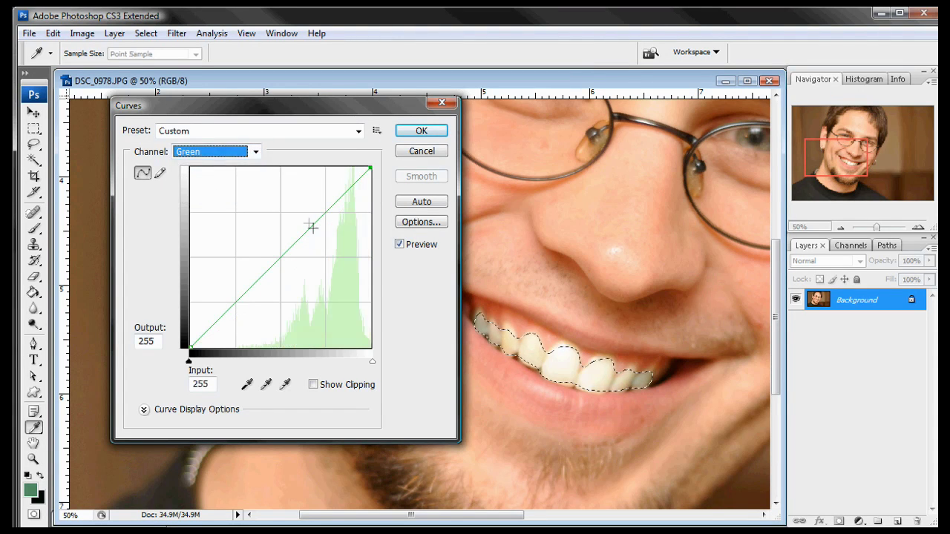
drag(311, 225, 319, 237)
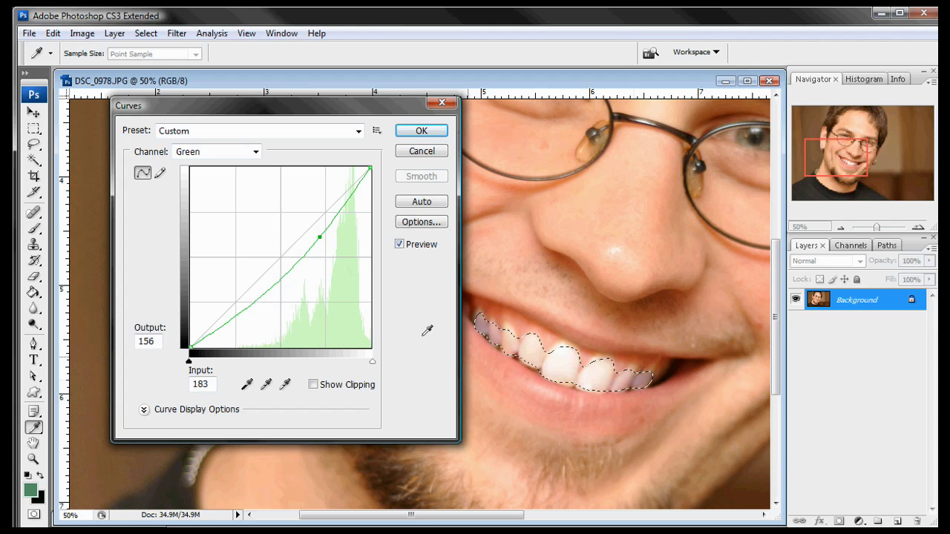
drag(319, 237, 317, 233)
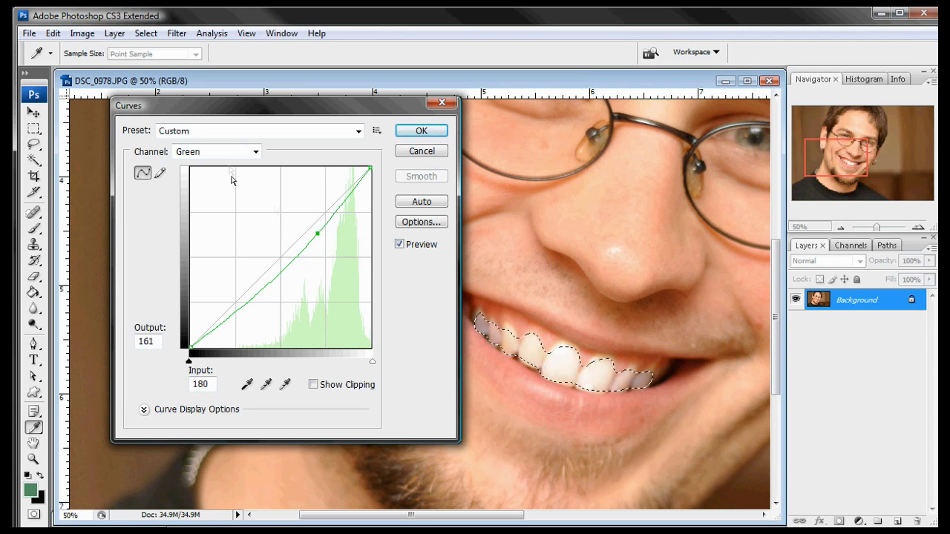
click(232, 153)
click(231, 183)
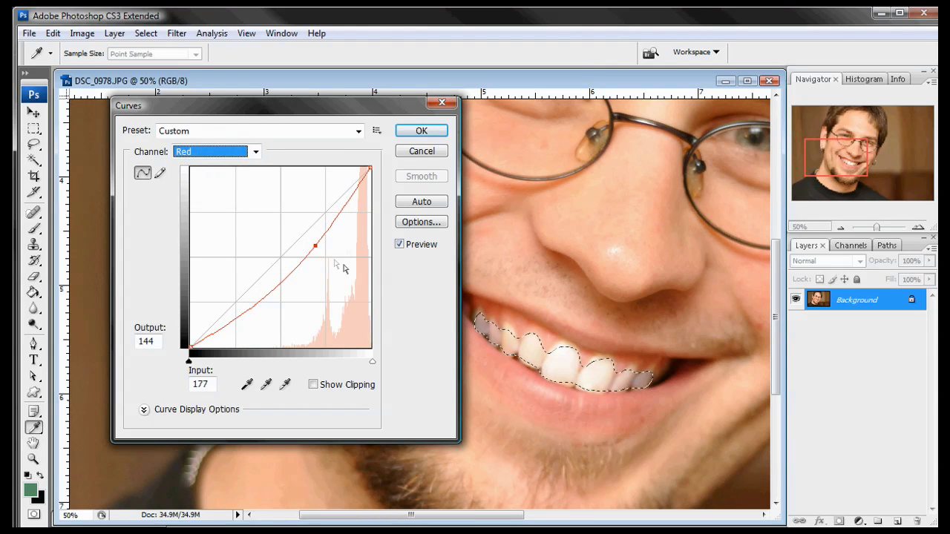
drag(315, 246, 316, 231)
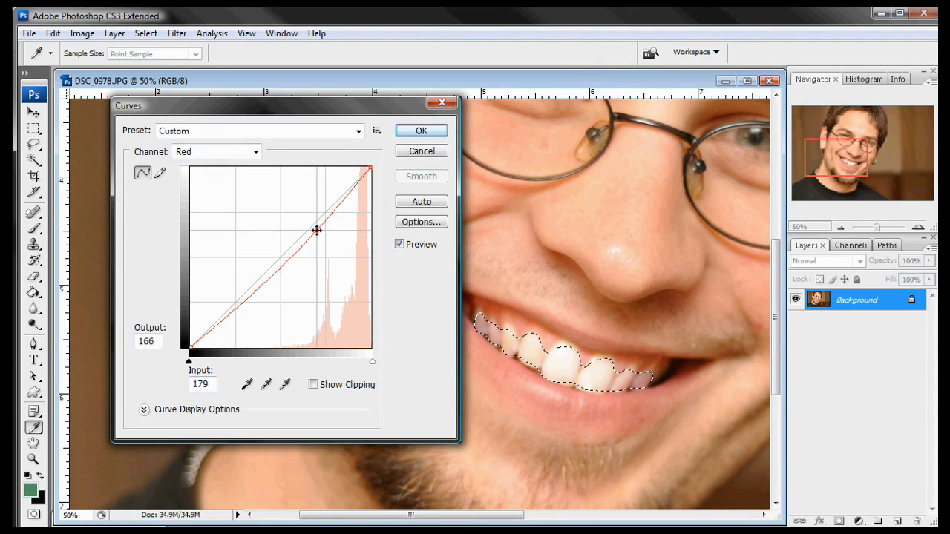
Step: Add raised midtone and highlight points on the RGB curve and apply the Curves adjustment
click(225, 154)
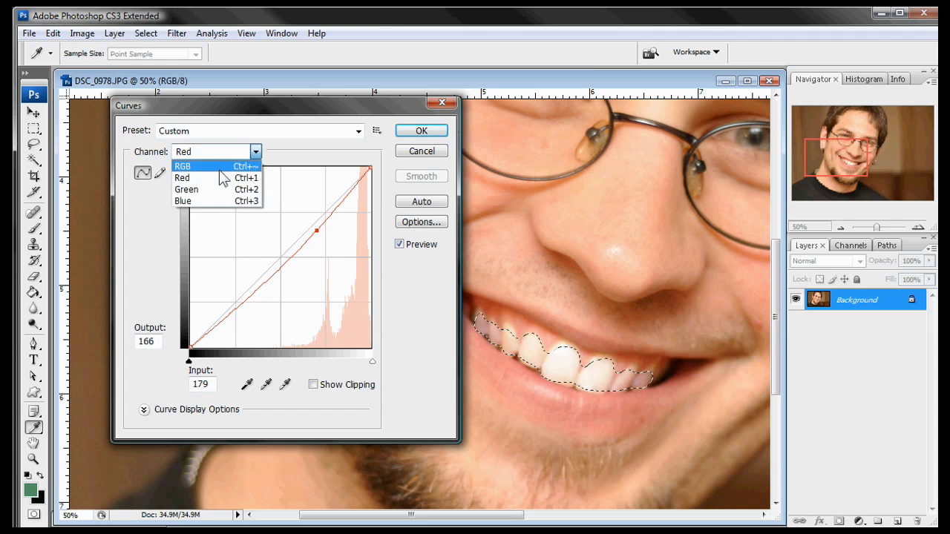
click(221, 168)
drag(311, 226, 313, 212)
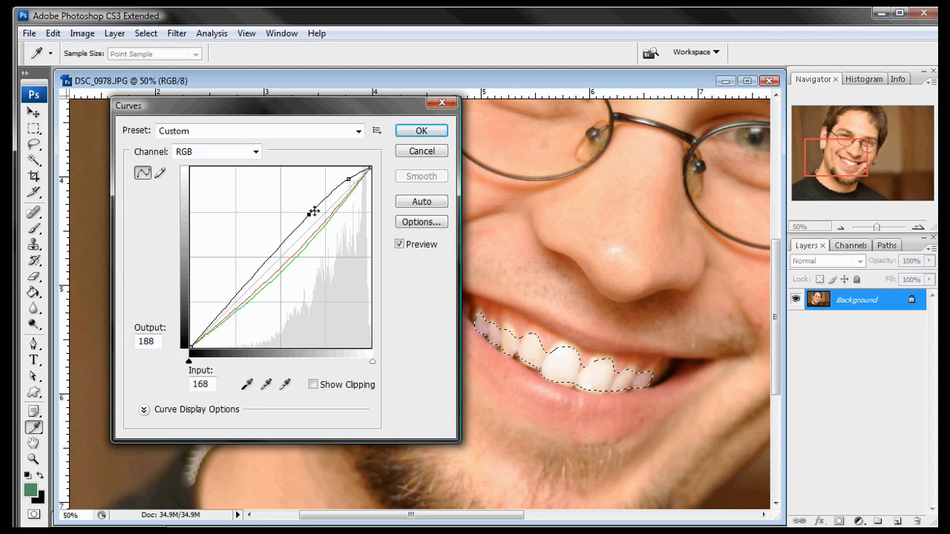
drag(351, 181, 348, 178)
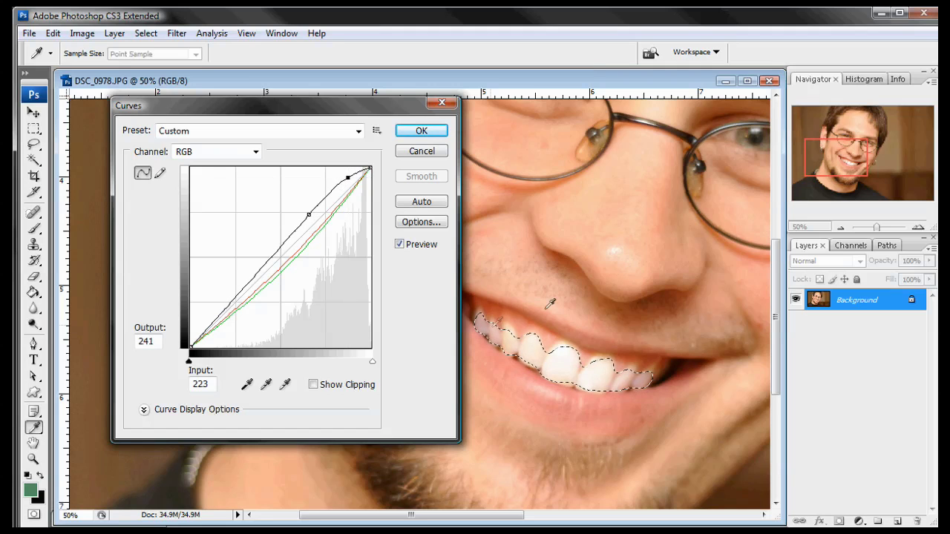
click(309, 216)
drag(310, 215, 310, 219)
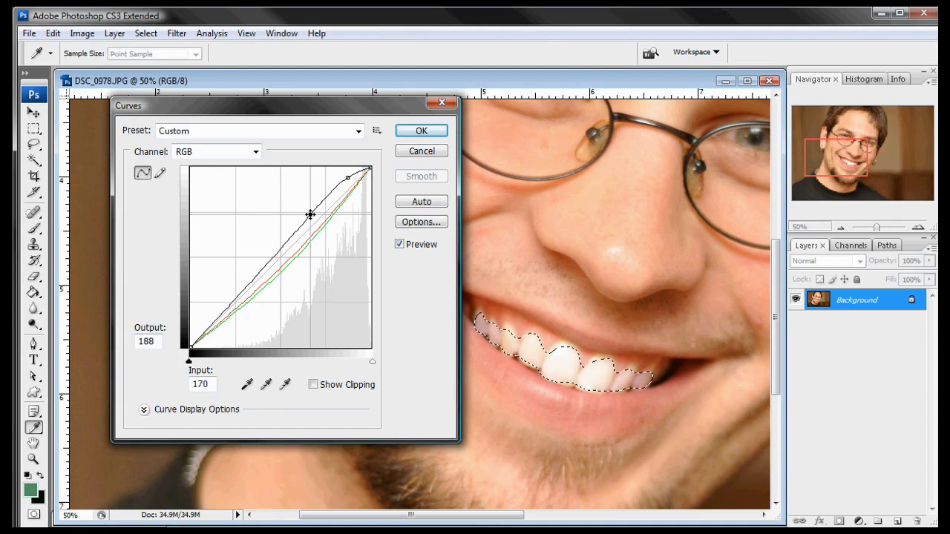
click(421, 131)
Step: Deselect the teeth with Ctrl+D and scroll back over the photo
key(l)
key(ctrl+d)
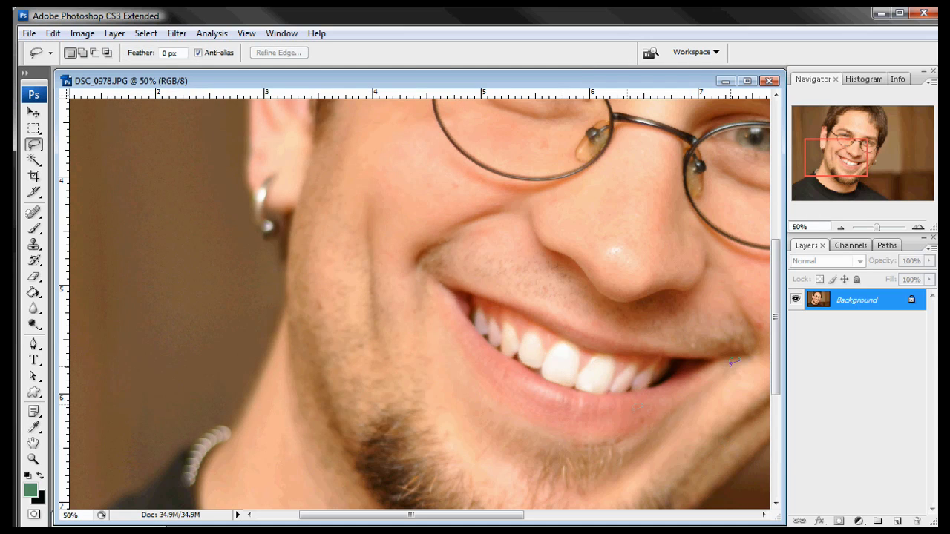
scroll(653, 404, up, 2)
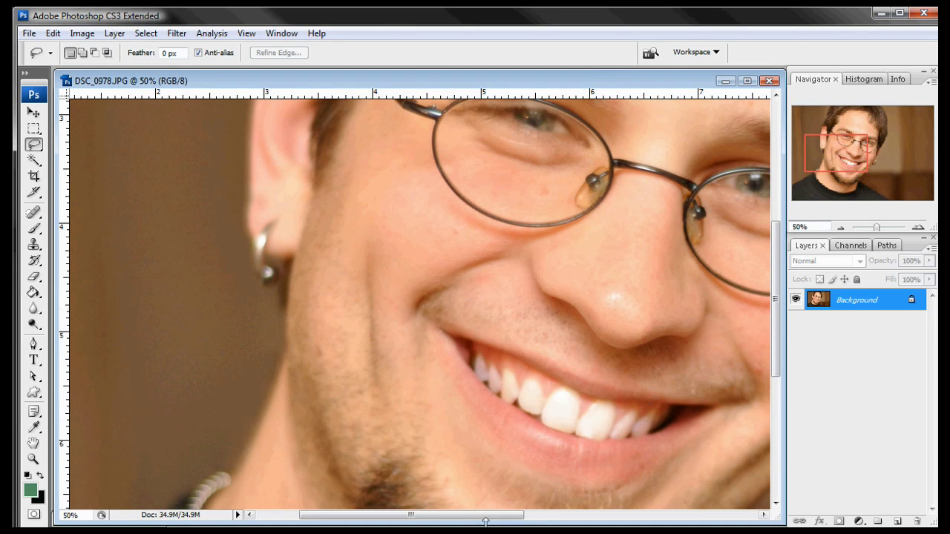
drag(484, 517, 547, 517)
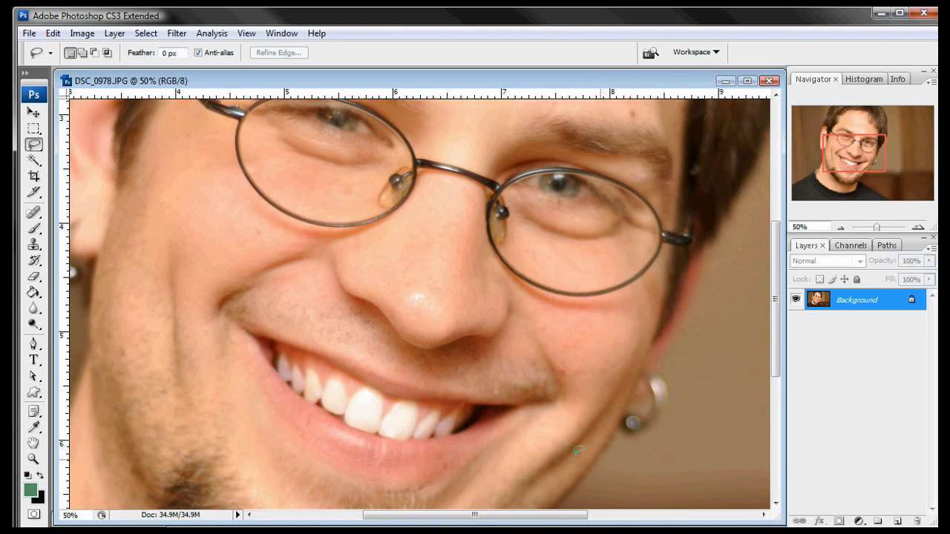
key(F9)
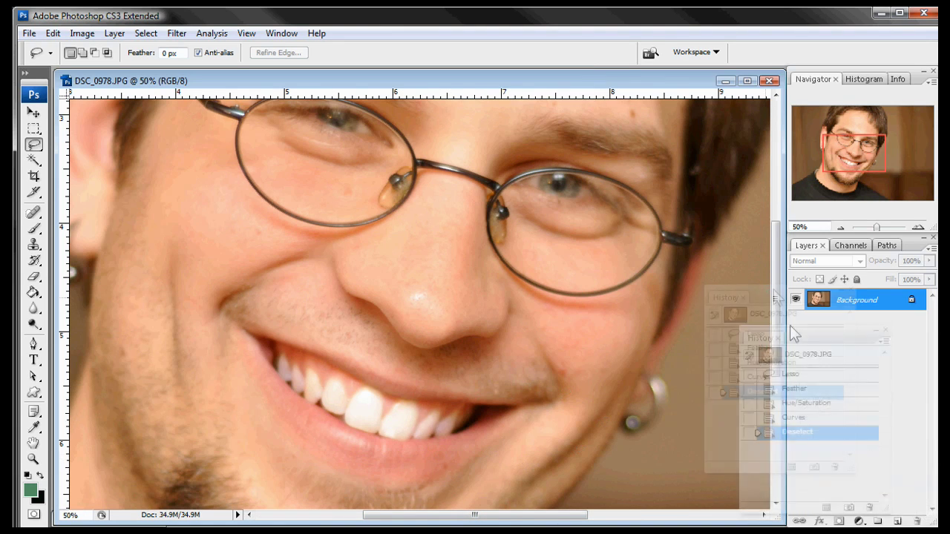
click(791, 314)
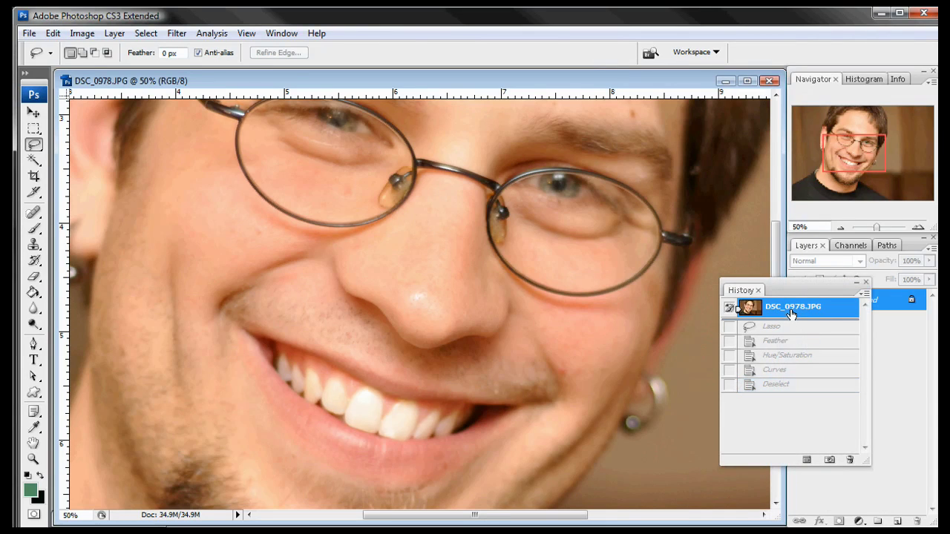
click(784, 389)
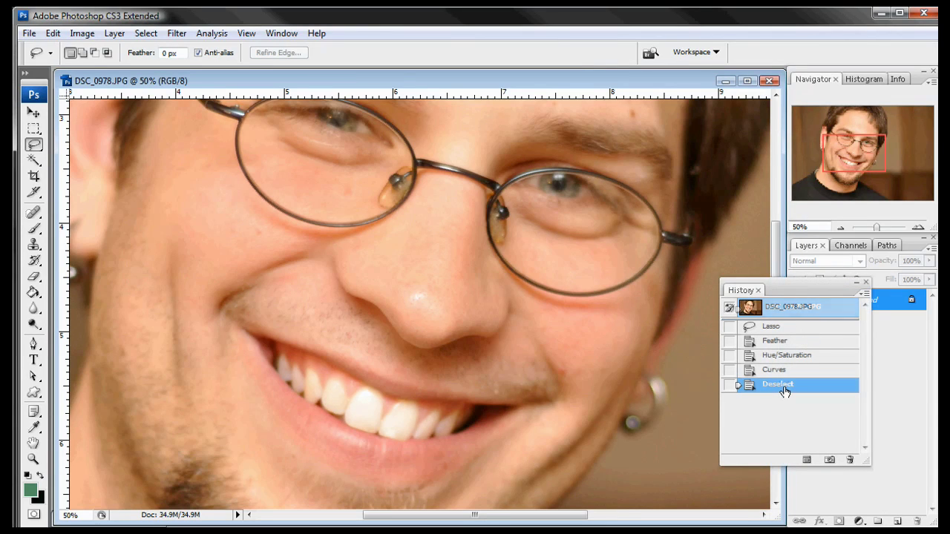
click(786, 314)
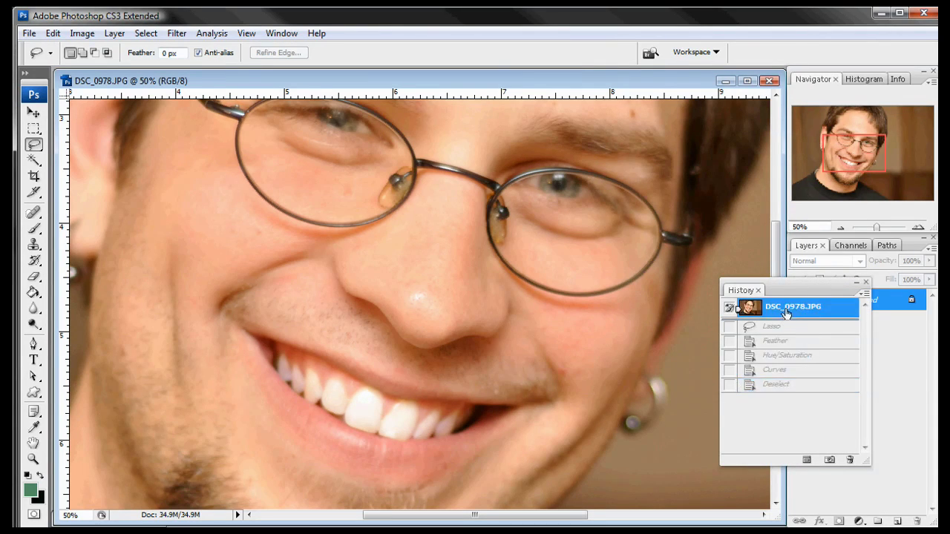
click(780, 394)
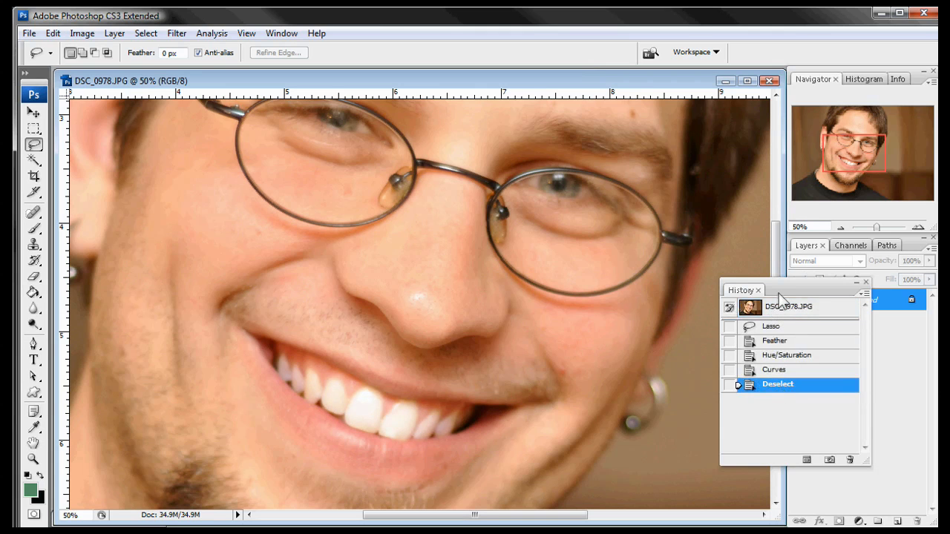
click(866, 282)
click(841, 228)
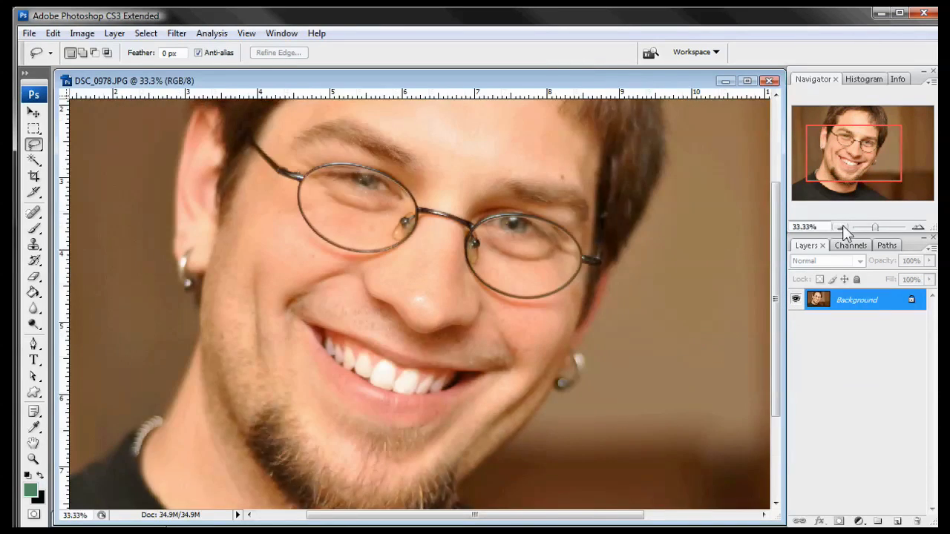
click(842, 228)
click(842, 227)
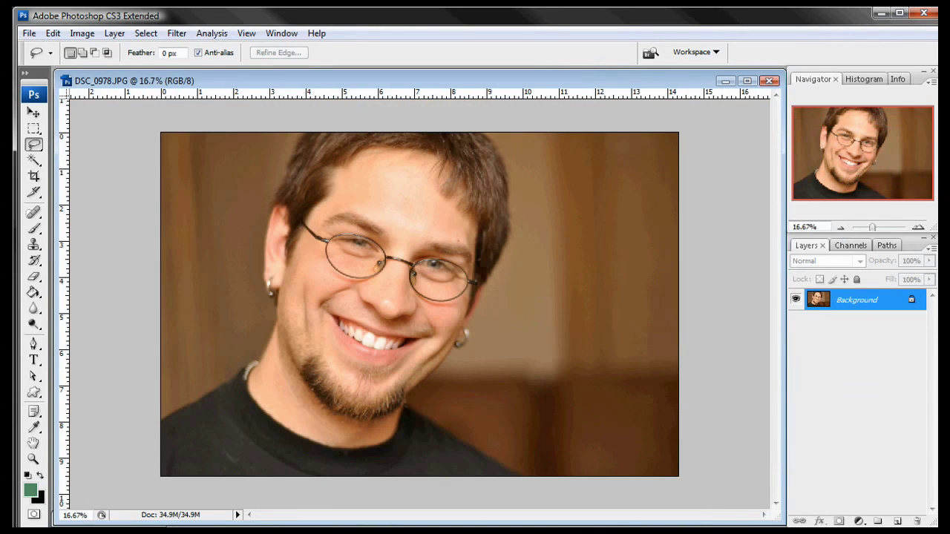
click(819, 309)
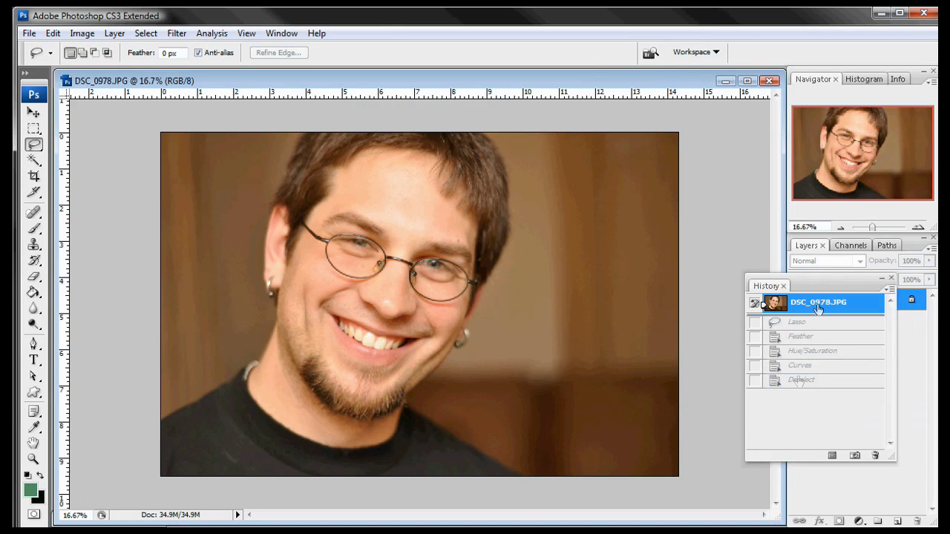
click(800, 382)
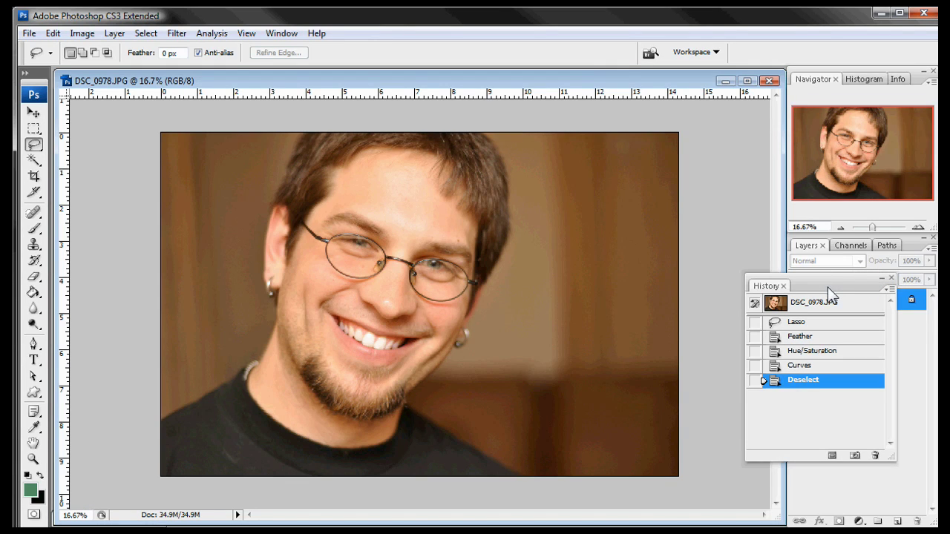
click(783, 285)
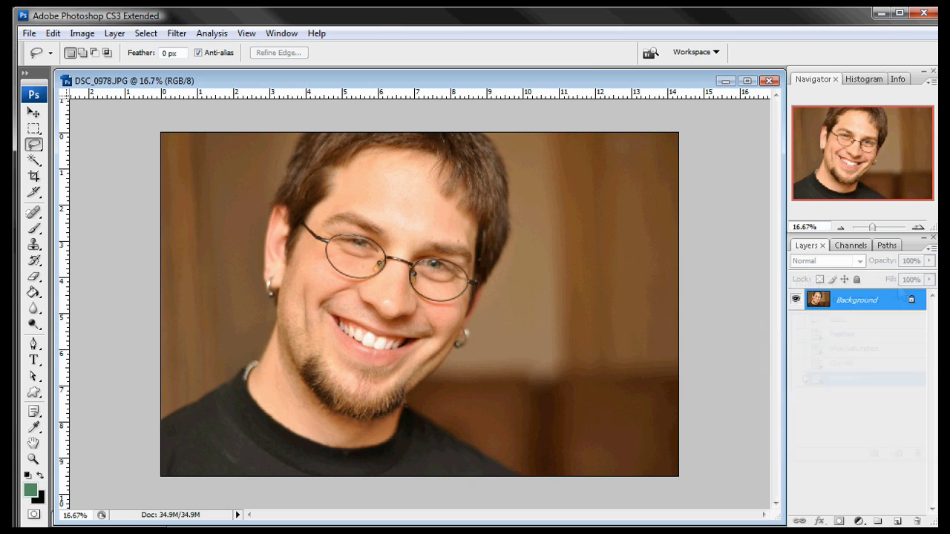
Step: Minimize DSC_0978, bring up DSC_0972 and zoom in close on the eye
click(726, 81)
click(110, 522)
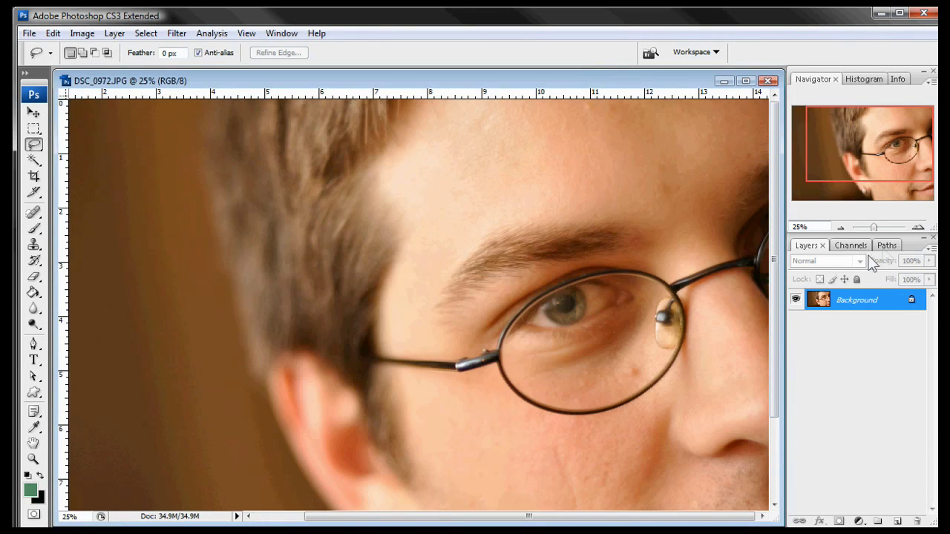
click(918, 228)
click(918, 227)
click(918, 228)
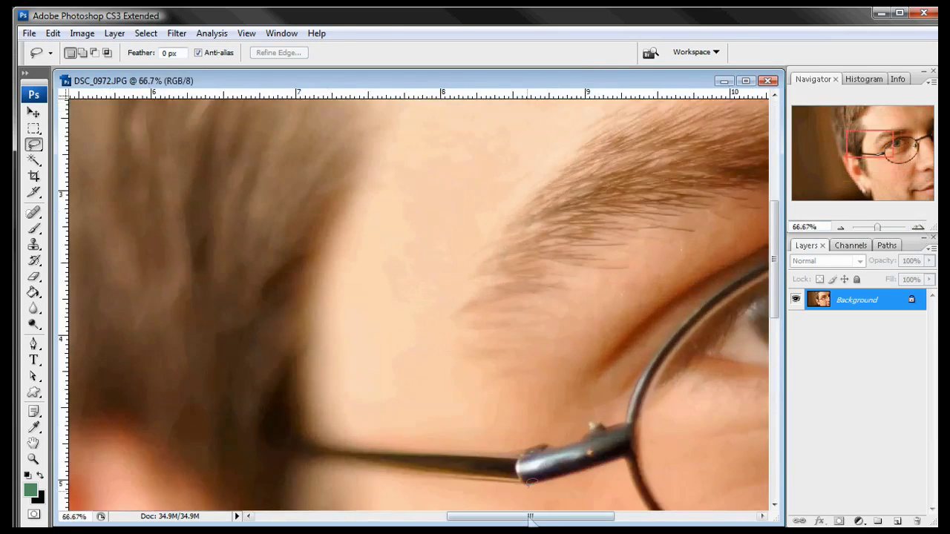
drag(530, 518, 623, 518)
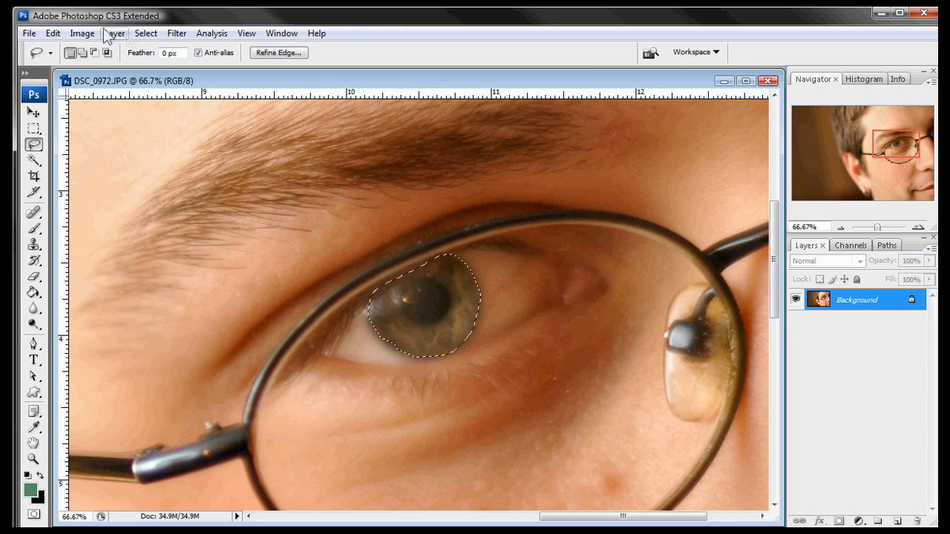
Step: Feather the edges of the iris selection
click(136, 34)
mouse_move(263, 197)
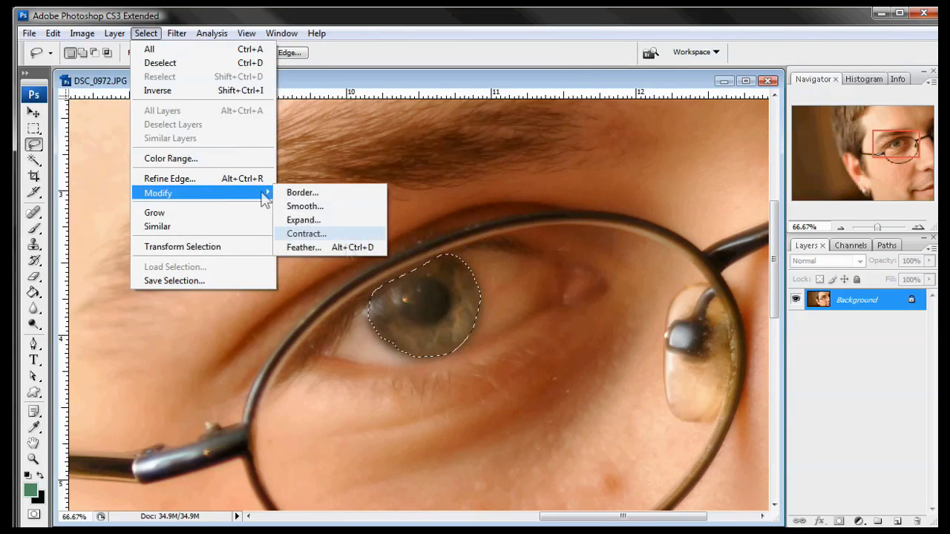
click(348, 250)
click(333, 221)
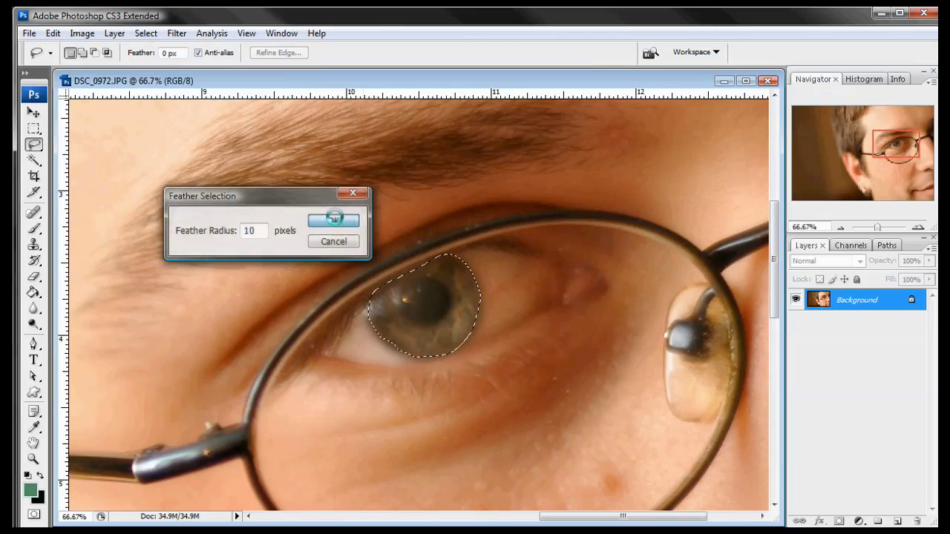
Step: Open Curves beside the eye and add a lifted highlight point to brighten the iris
click(82, 33)
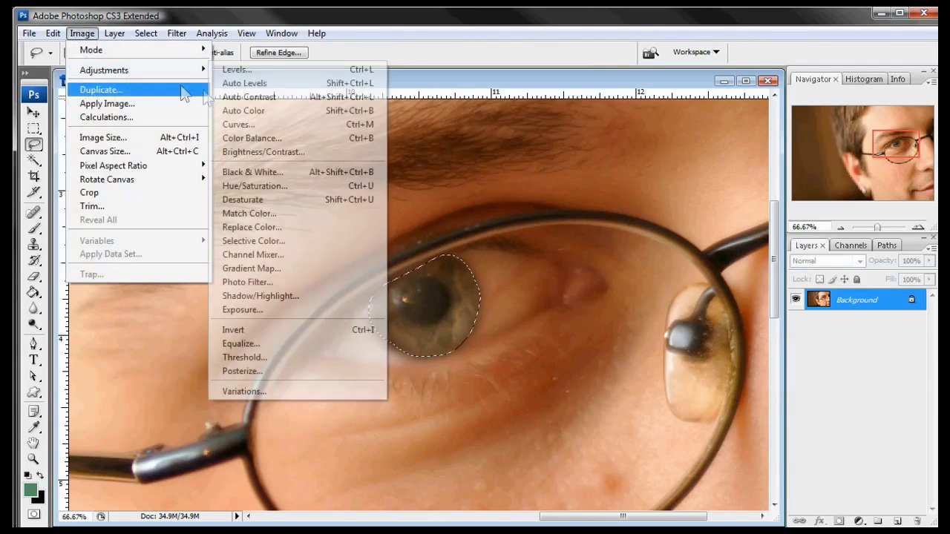
mouse_move(197, 70)
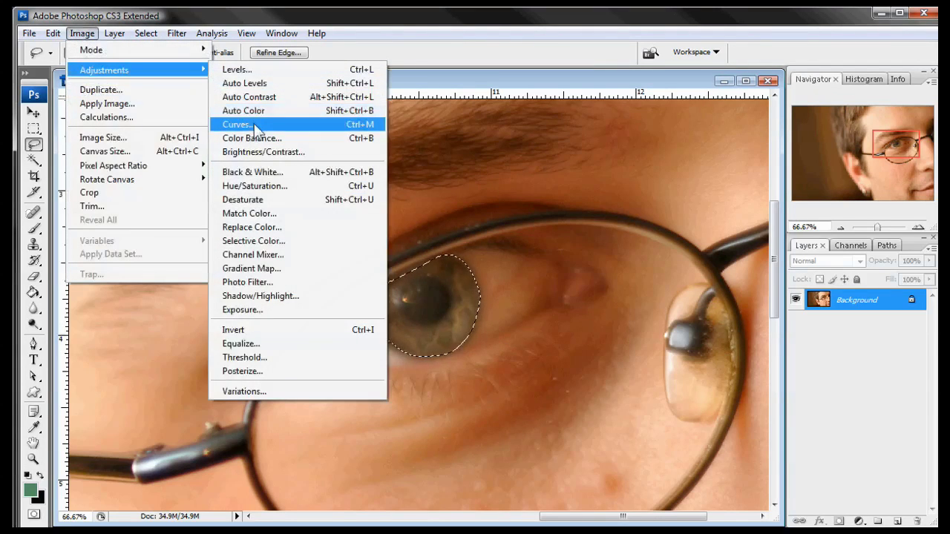
click(254, 124)
drag(248, 108, 797, 131)
drag(810, 258, 835, 211)
Step: Set the curve points to 107/128 and 183/218 and apply the Curves adjustment
click(784, 268)
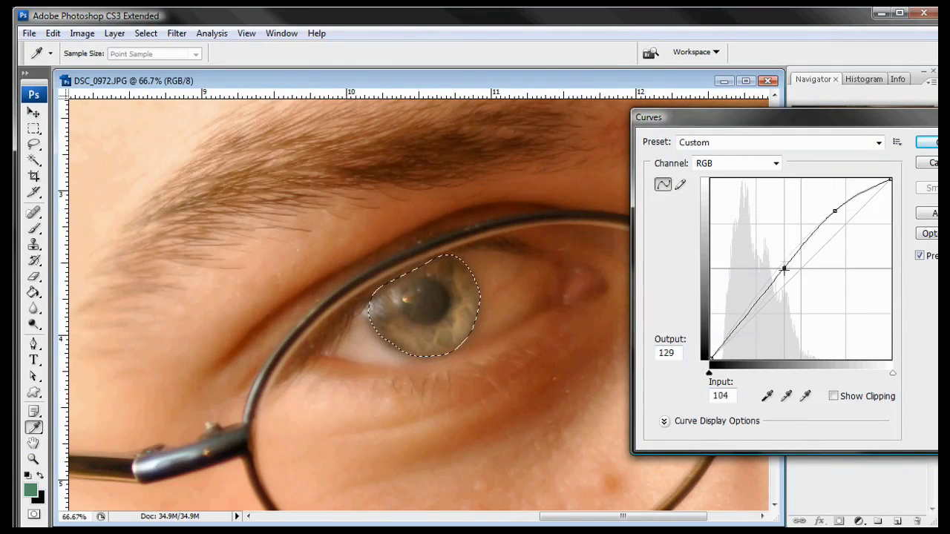
drag(783, 268, 787, 277)
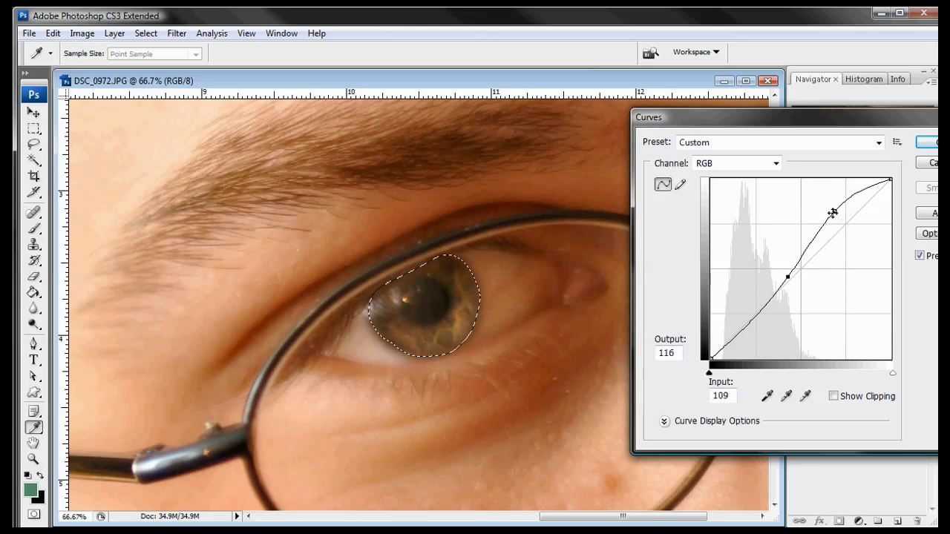
drag(833, 213, 834, 201)
drag(789, 272, 783, 273)
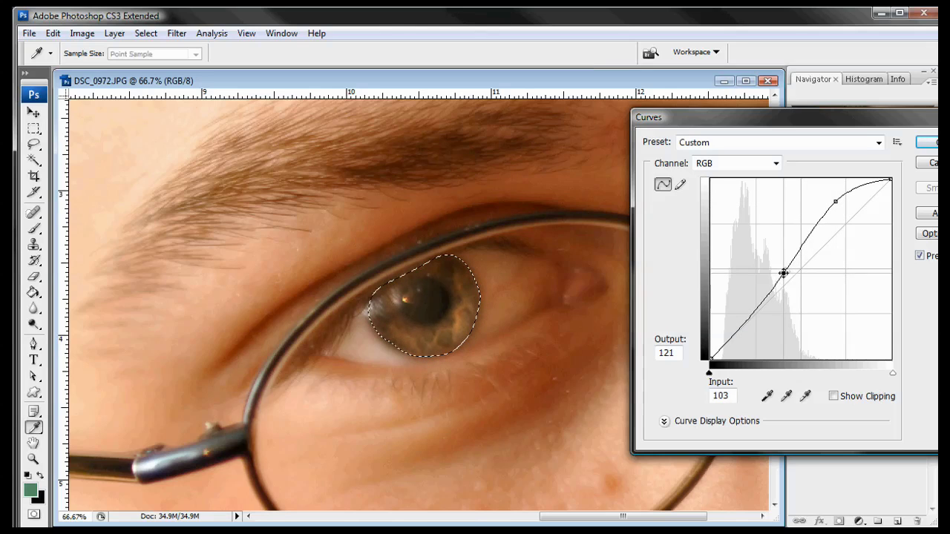
drag(837, 206, 840, 205)
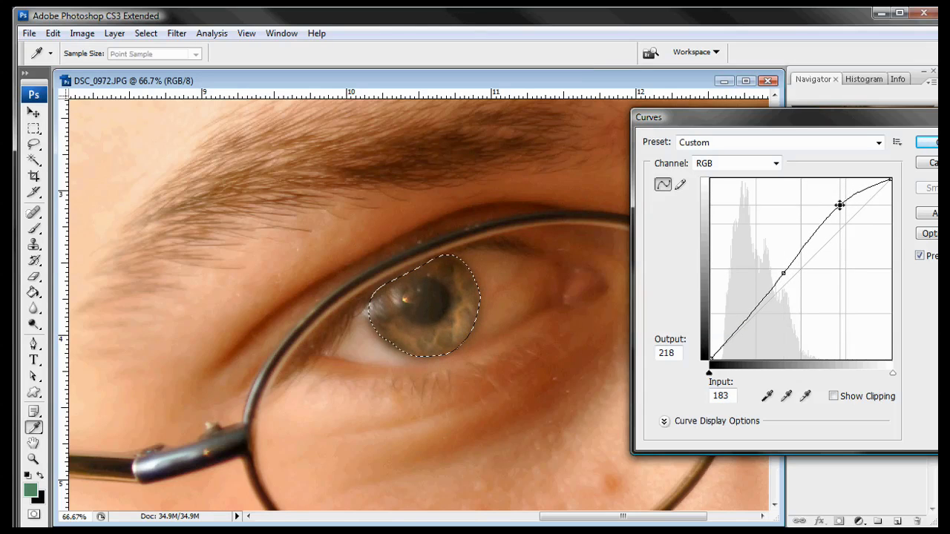
drag(786, 271, 786, 268)
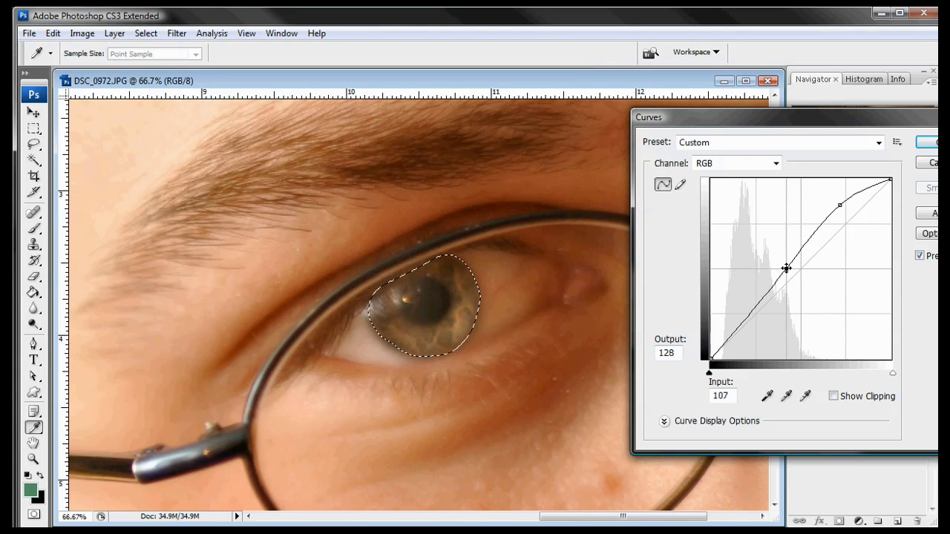
click(929, 143)
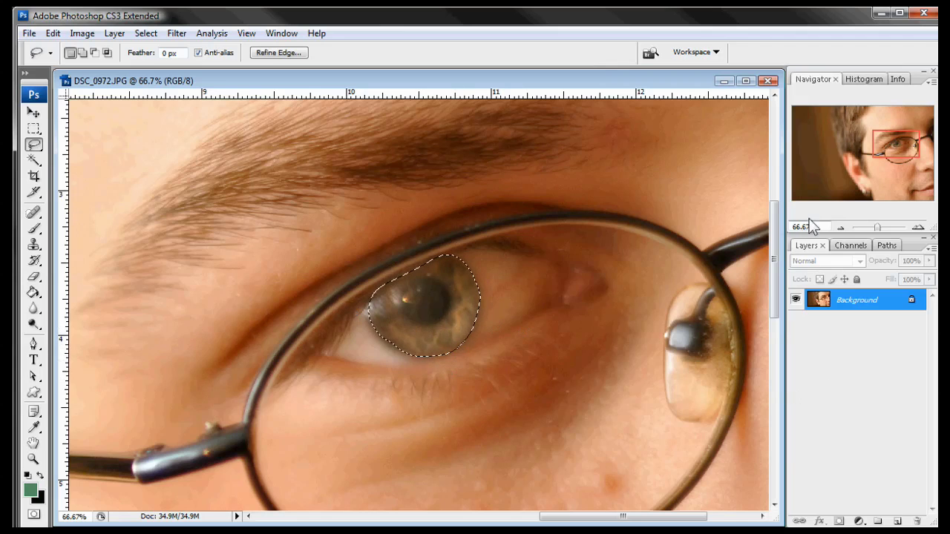
click(145, 33)
Step: Apply Unsharp Mask to the iris with Amount 180%, Radius 17.5 pixels, Threshold 10
mouse_move(177, 33)
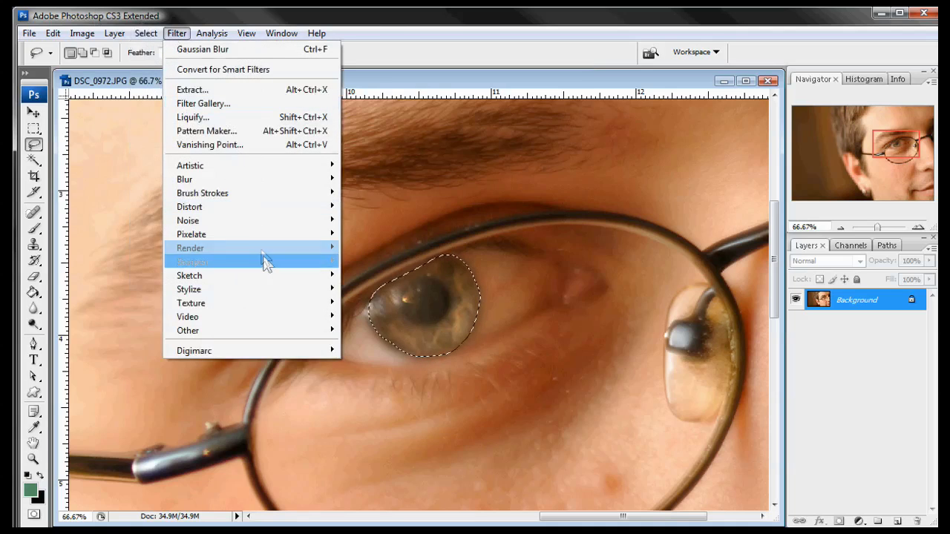
mouse_move(270, 250)
mouse_move(290, 267)
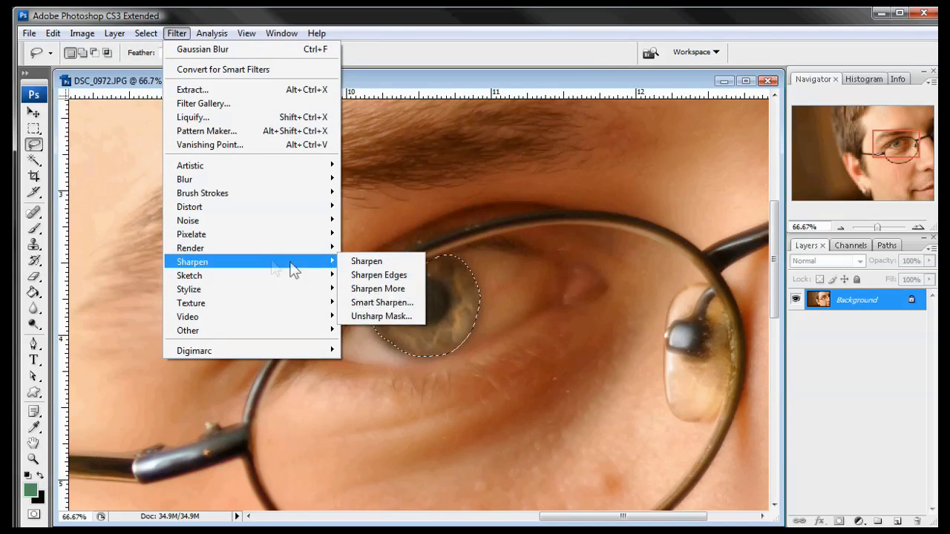
click(390, 317)
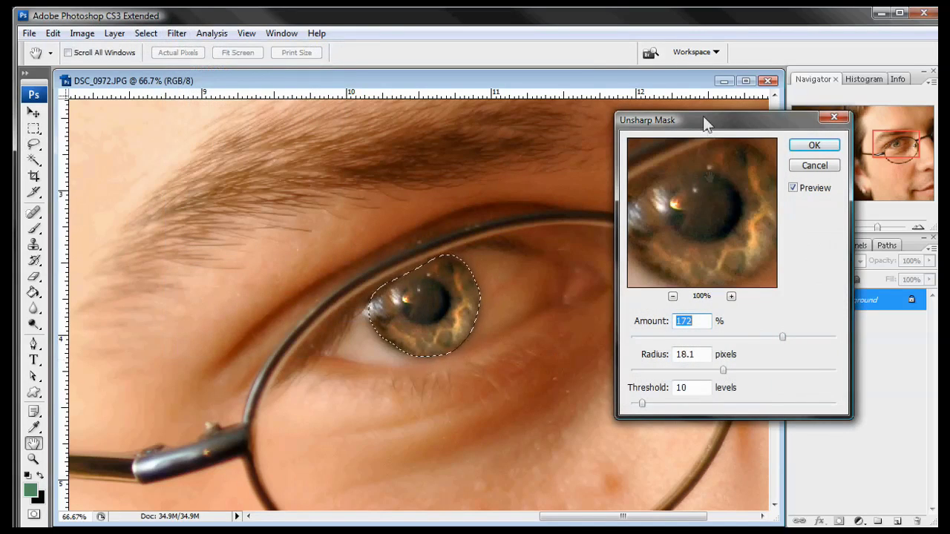
drag(707, 124, 674, 178)
mouse_move(693, 425)
mouse_down()
mouse_move(661, 429)
mouse_move(694, 433)
mouse_up()
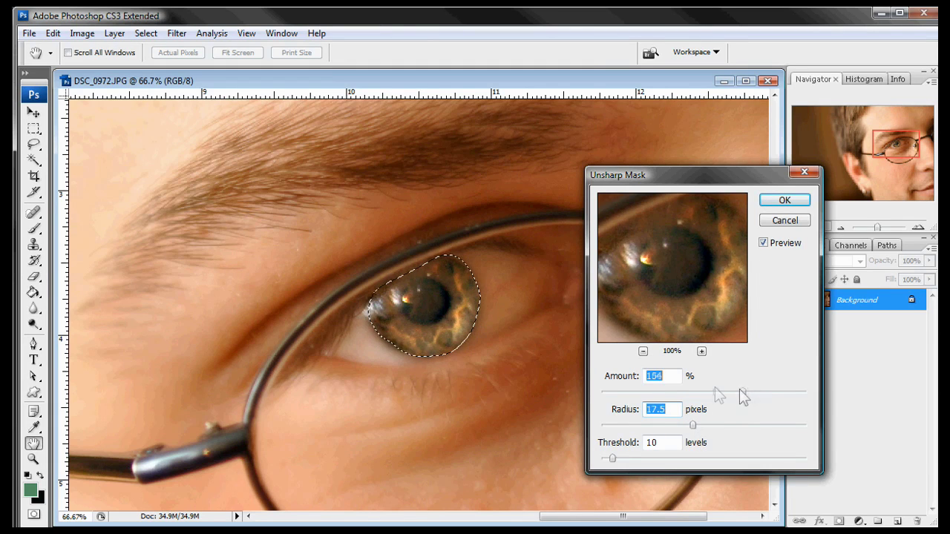
drag(739, 389, 820, 407)
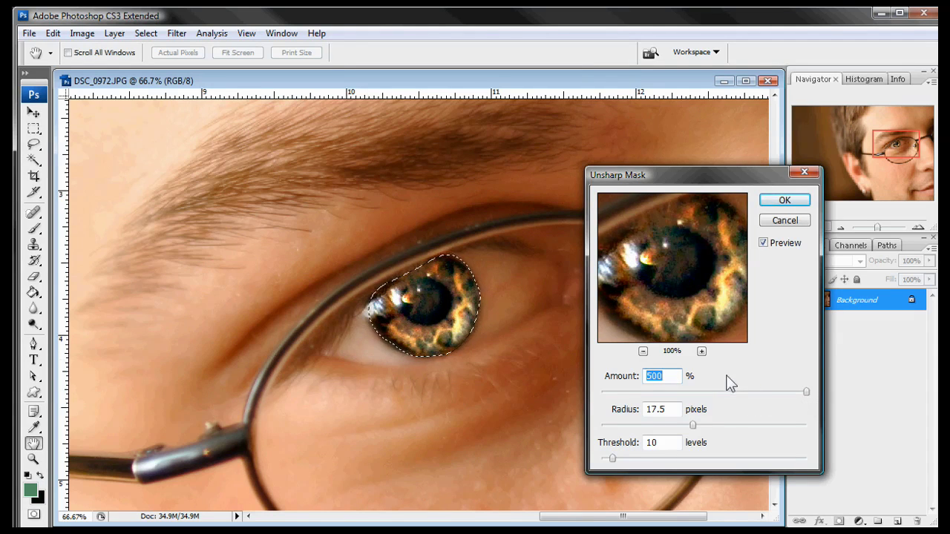
click(745, 391)
mouse_move(747, 388)
mouse_down()
mouse_move(738, 393)
mouse_move(755, 393)
mouse_up()
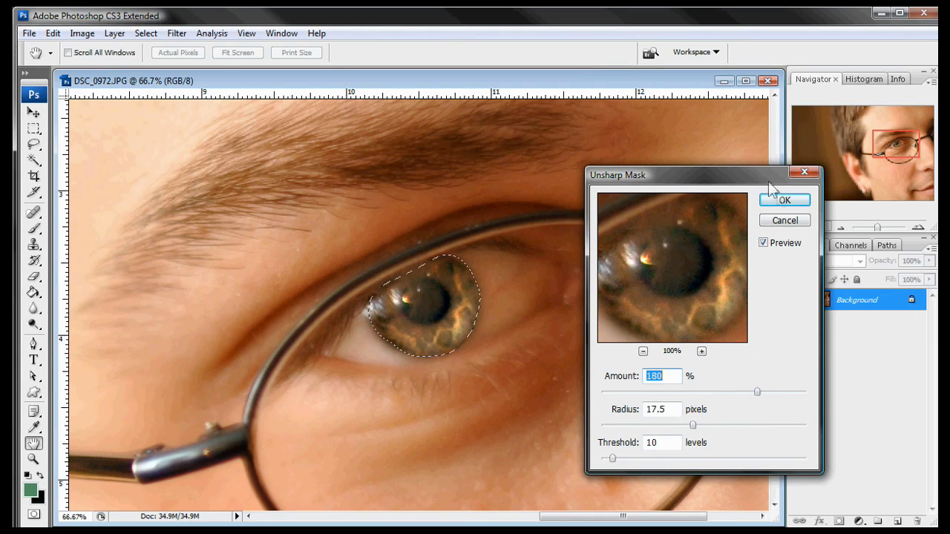
click(785, 201)
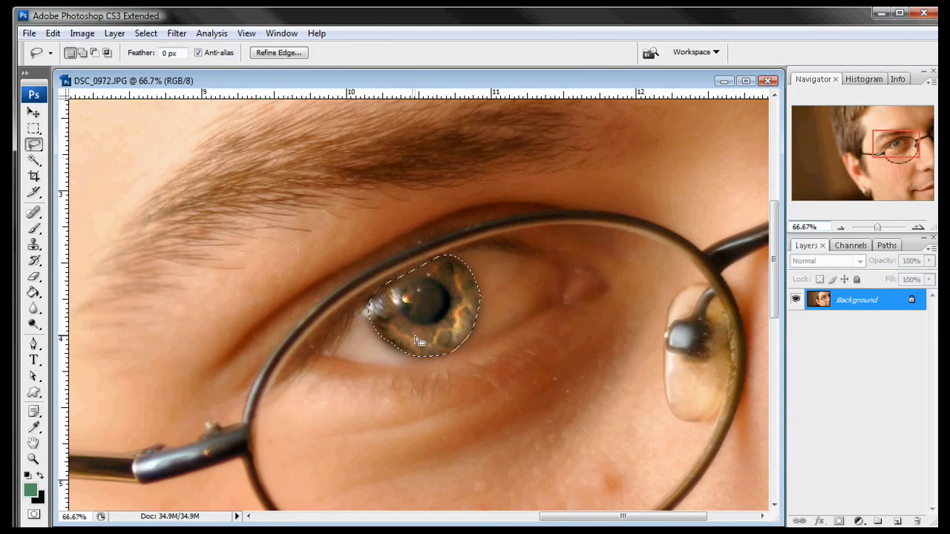
Step: Deselect the iris and zoom out to view the whole photo
key(ctrl+d)
click(840, 228)
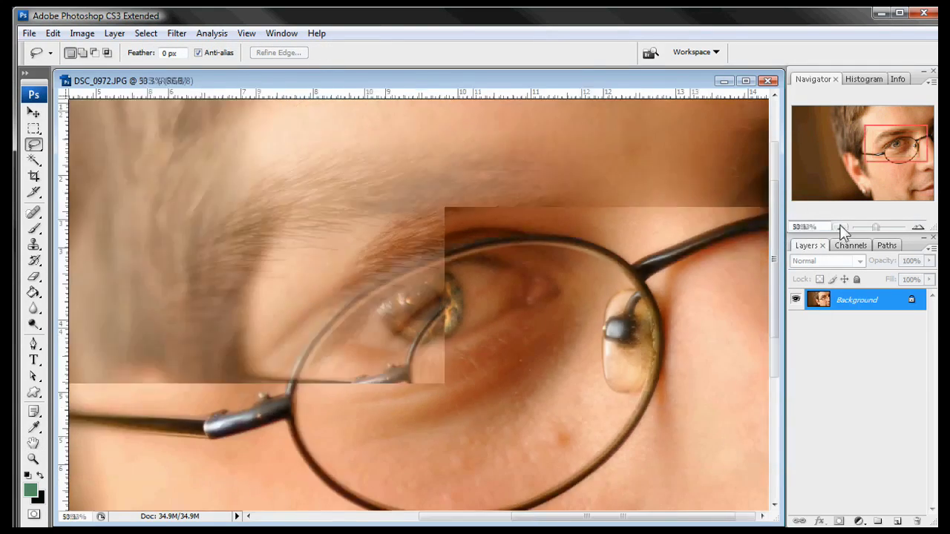
click(840, 228)
click(840, 228)
click(840, 227)
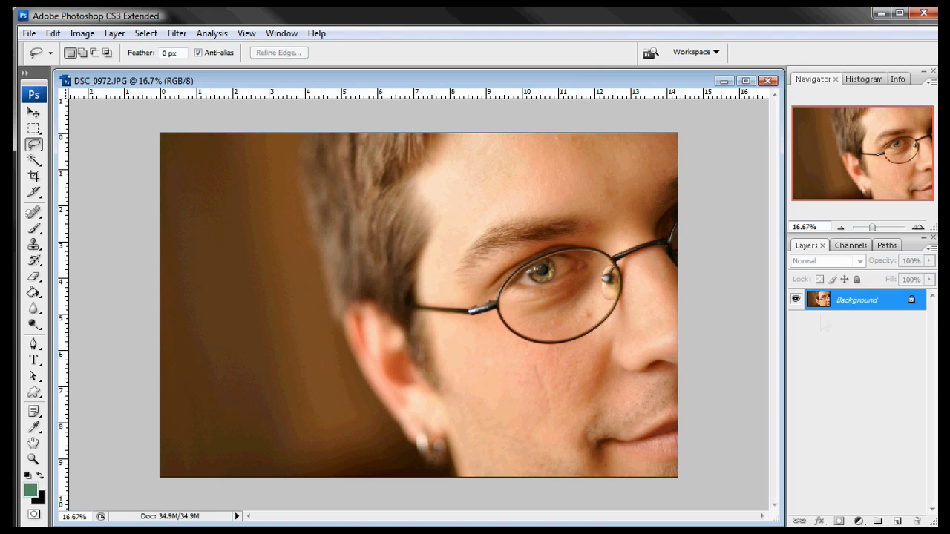
Step: Compare with the original snapshot in History, then return to the sharpened state
drag(861, 333, 795, 294)
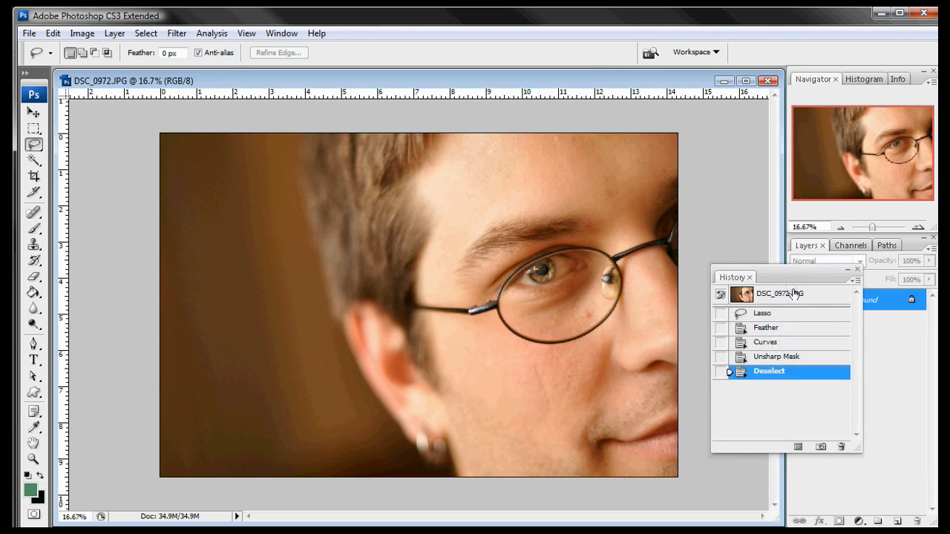
click(790, 297)
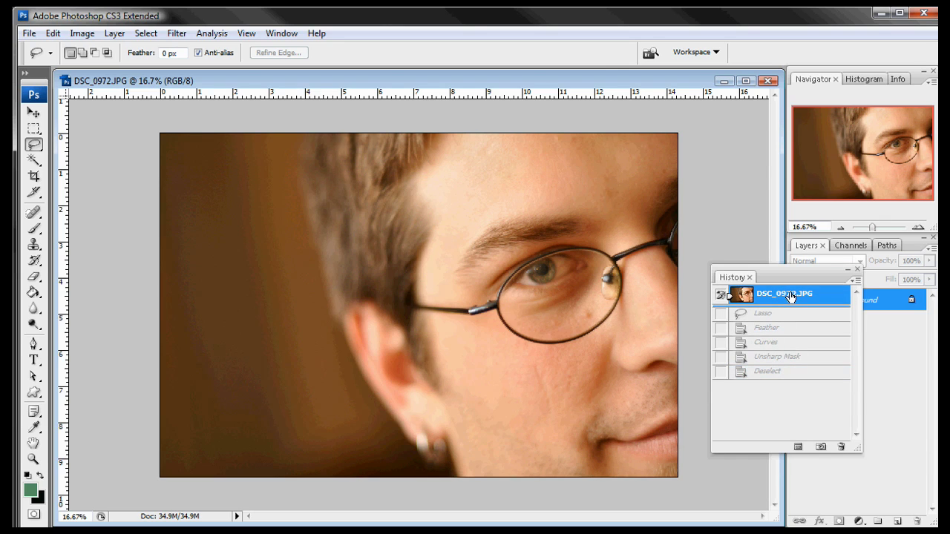
click(783, 373)
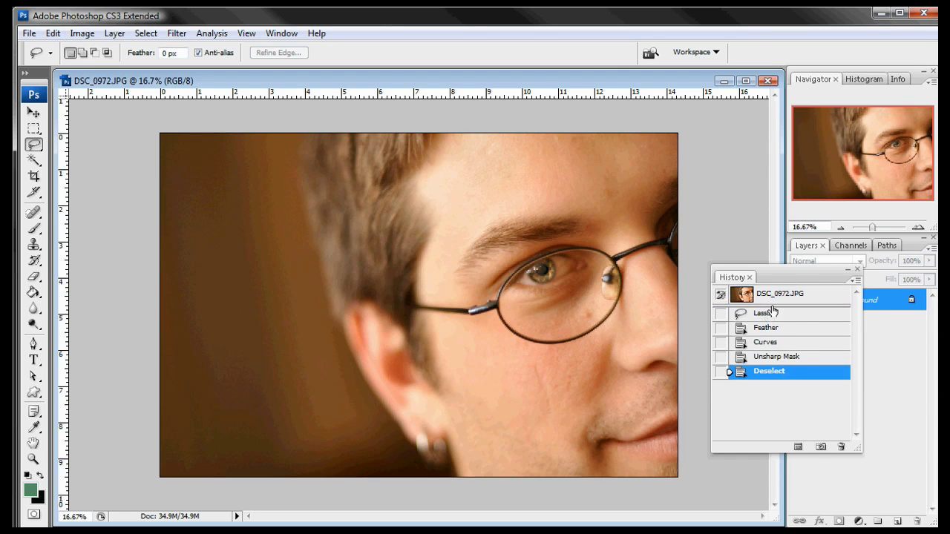
drag(771, 278, 927, 221)
click(837, 358)
Step: Close the History panel and zoom to 50% on the eye
click(918, 226)
click(918, 227)
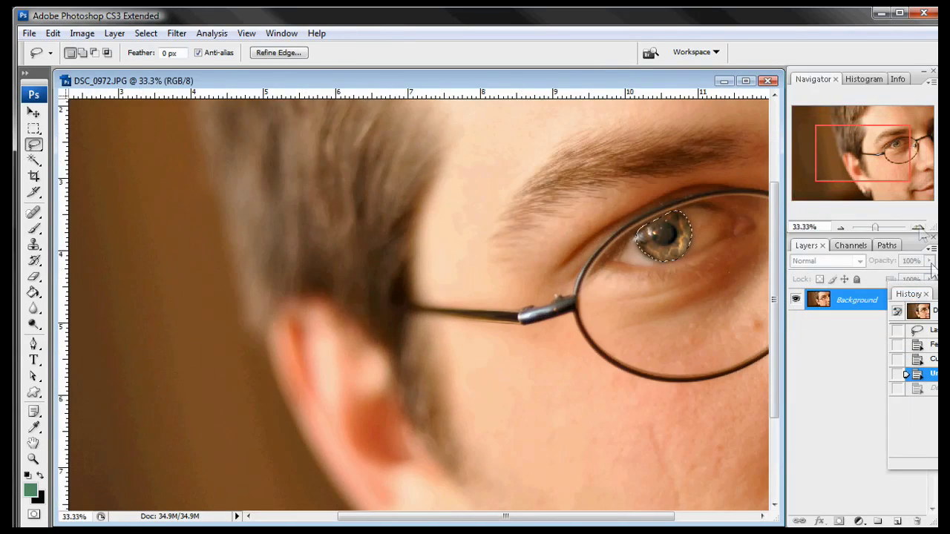
click(925, 294)
scroll(631, 371, right, 5)
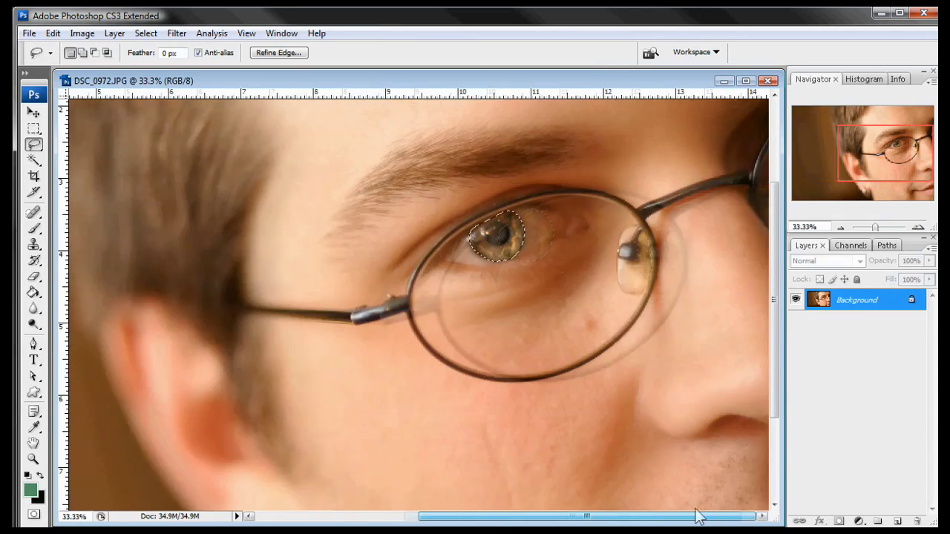
scroll(631, 363, up, 1)
click(918, 227)
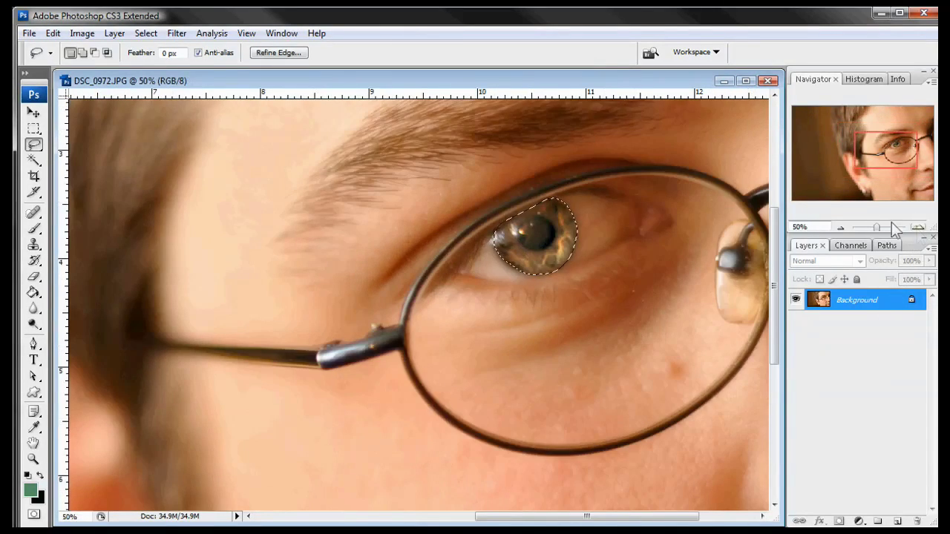
Step: Apply Hue/Saturation to the iris with Hue -180, Saturation -72, Lightness -8
click(82, 33)
mouse_move(115, 75)
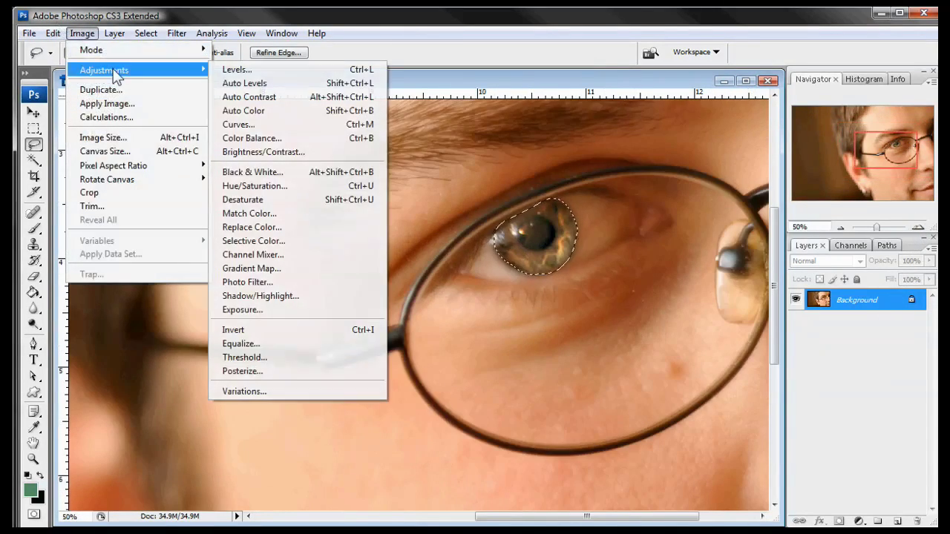
click(253, 185)
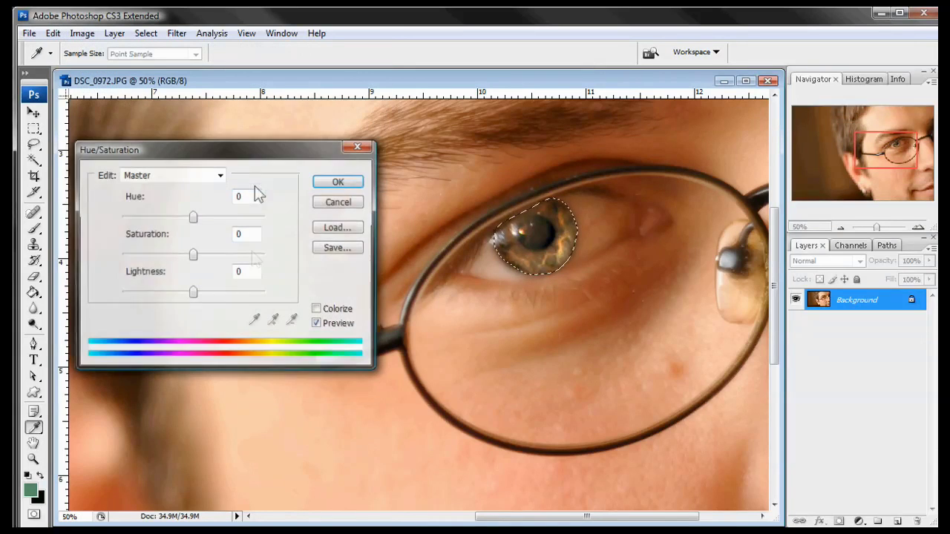
drag(193, 216, 112, 223)
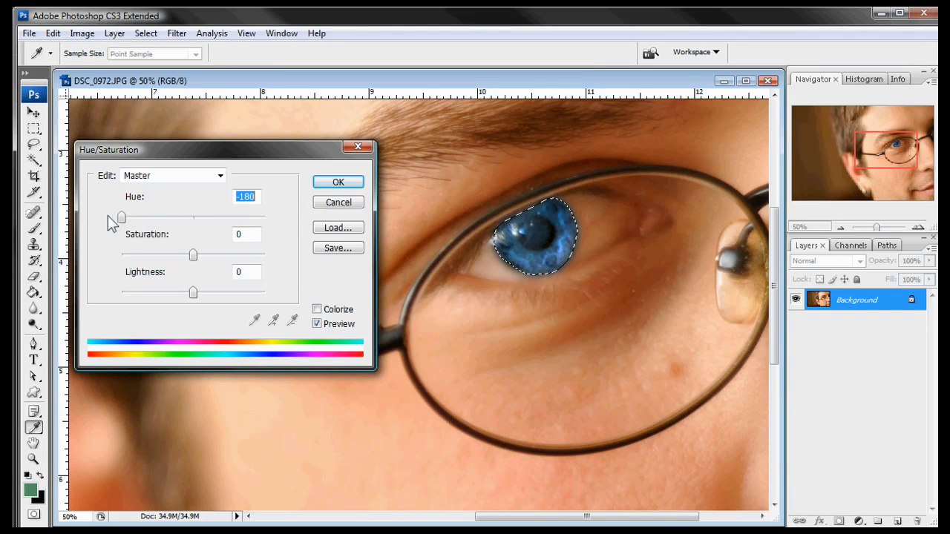
drag(192, 255, 143, 253)
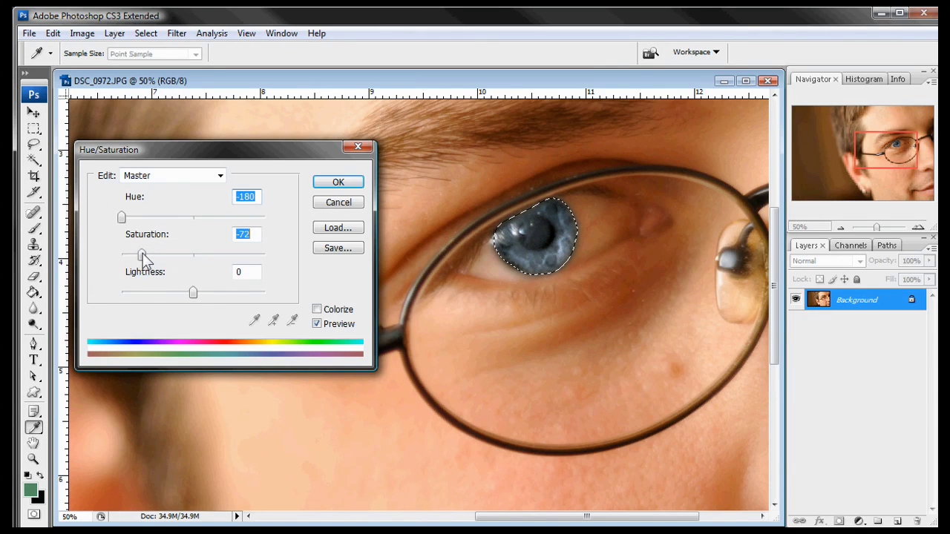
drag(193, 293, 191, 295)
click(337, 182)
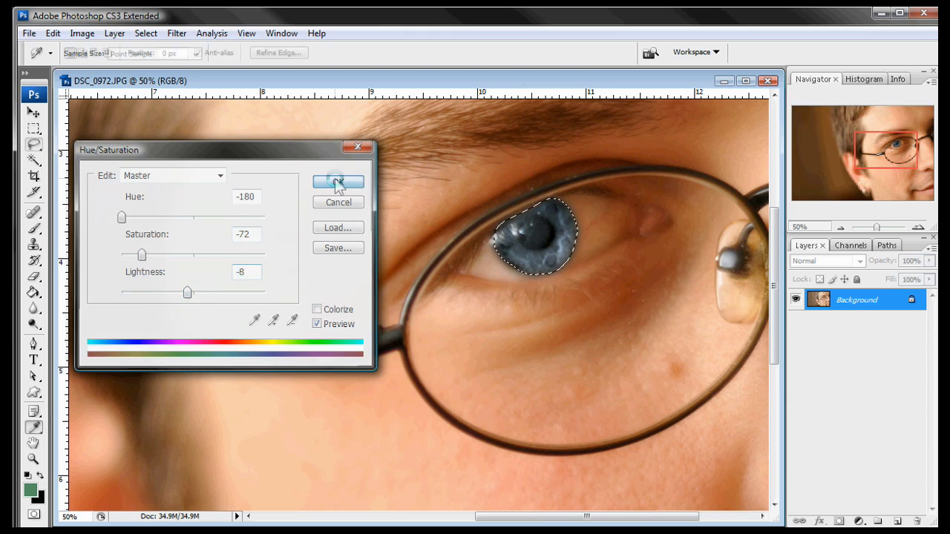
Step: Deselect the blue iris and compare it against the original snapshot before closing History
click(842, 227)
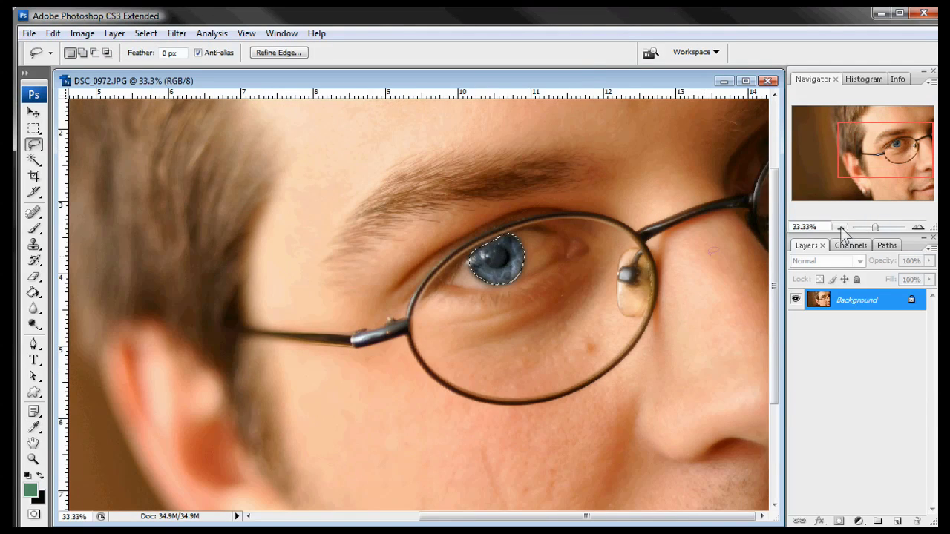
key(ctrl+d)
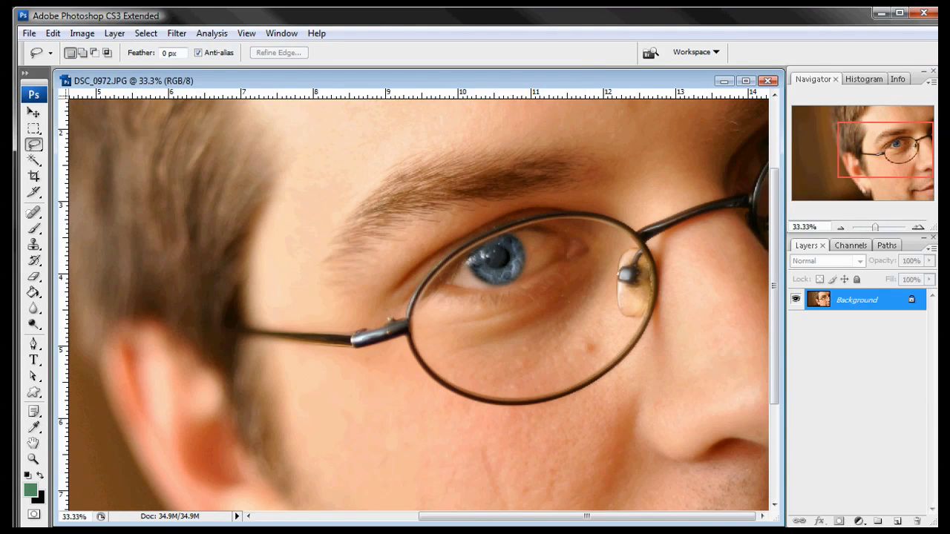
click(814, 294)
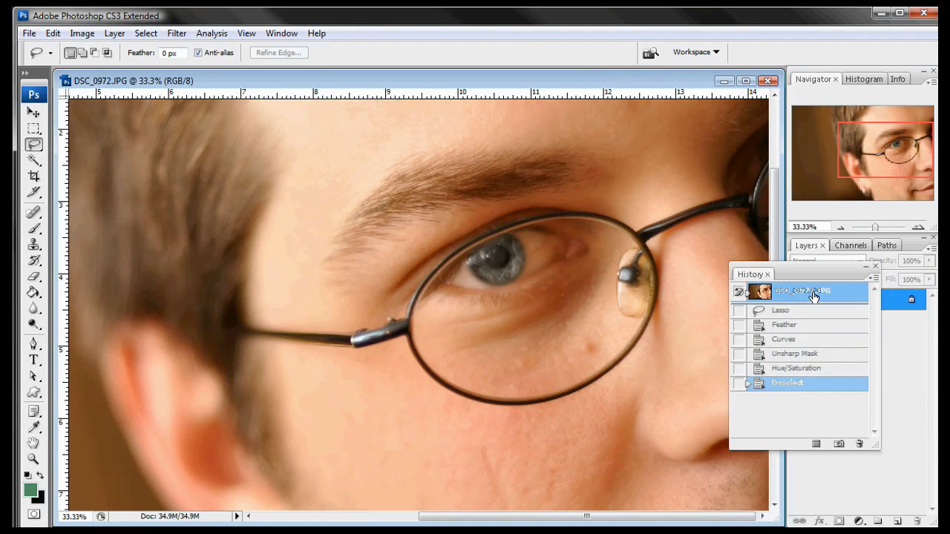
click(812, 385)
click(865, 266)
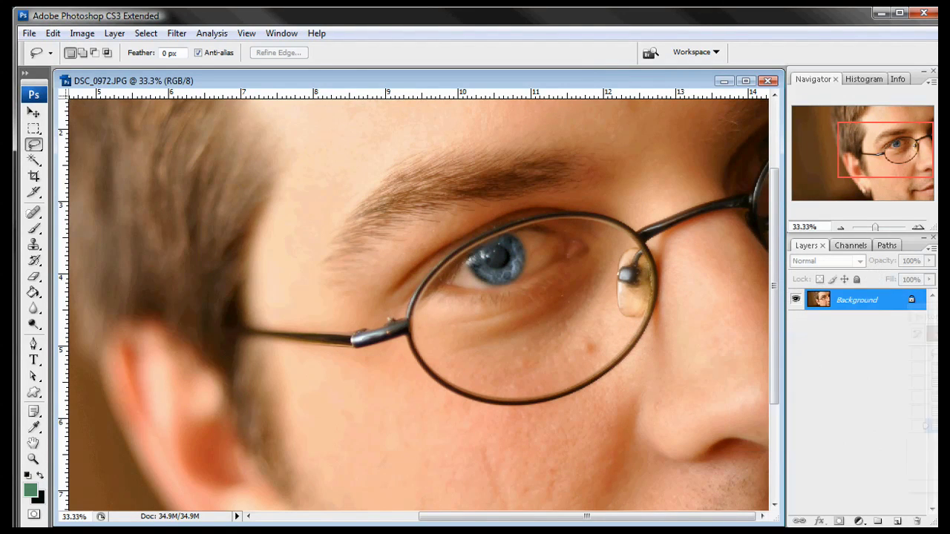
Step: Zoom out to 16.67% to see the whole glasses close-up, then minimize it
click(841, 229)
click(841, 229)
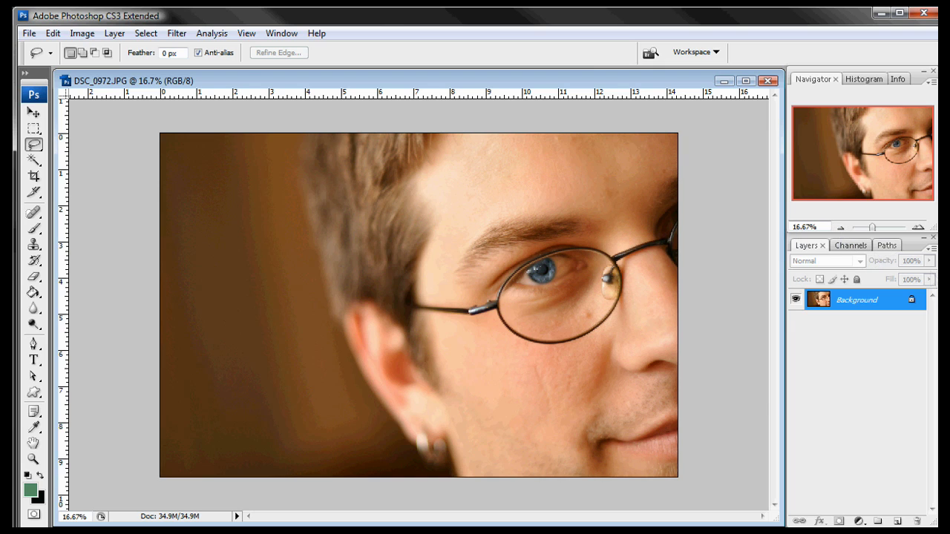
click(723, 80)
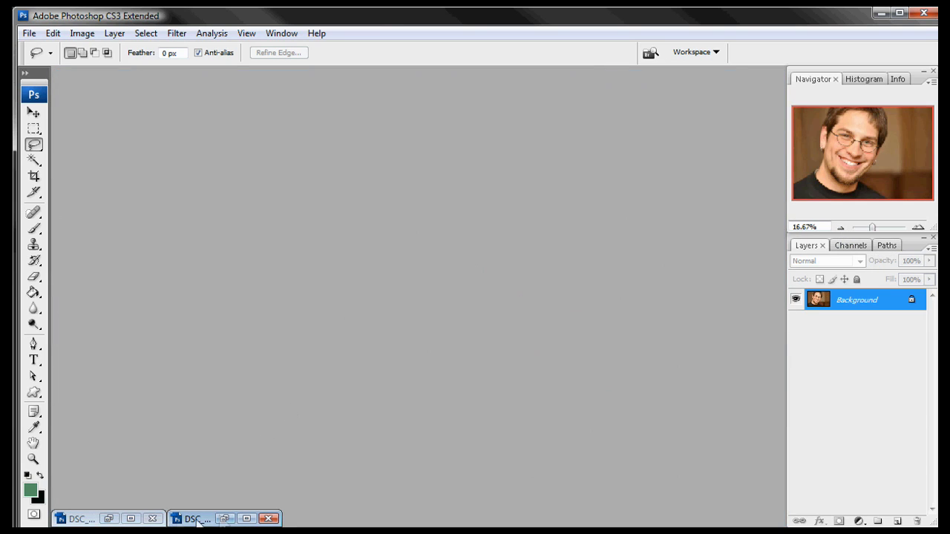
Step: Bring back DSC_0978, read through the nextwaveg PhotoPop free actions post, then minimize Firefox
click(224, 518)
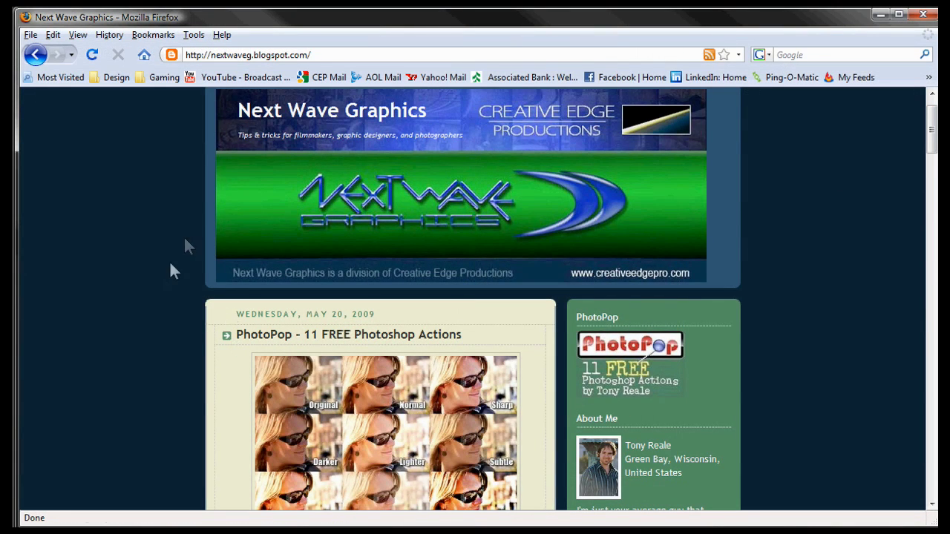
scroll(167, 273, down, 3)
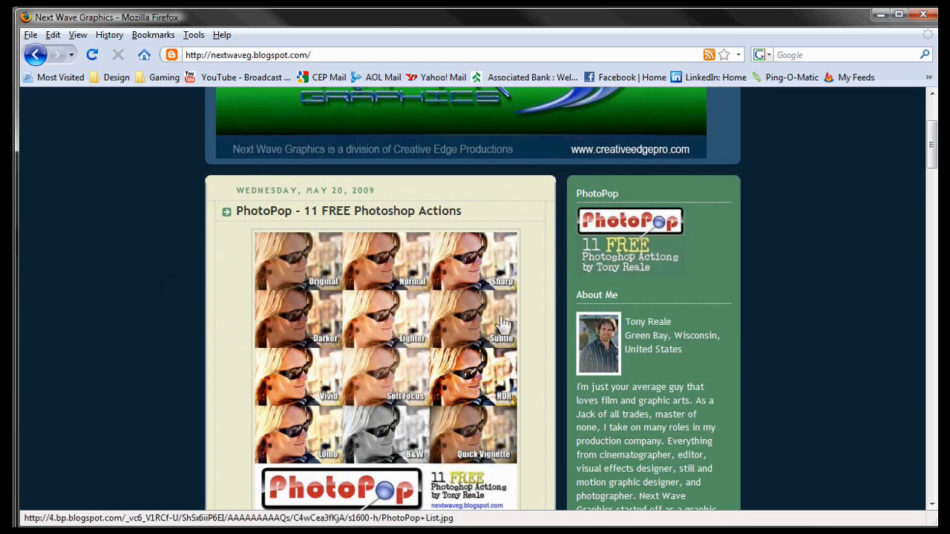
scroll(349, 359, down, 2)
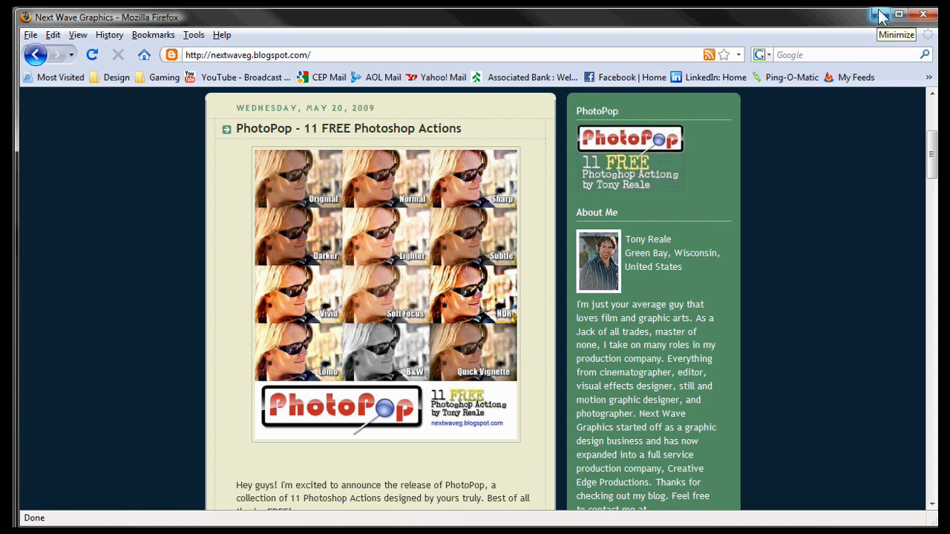
click(878, 15)
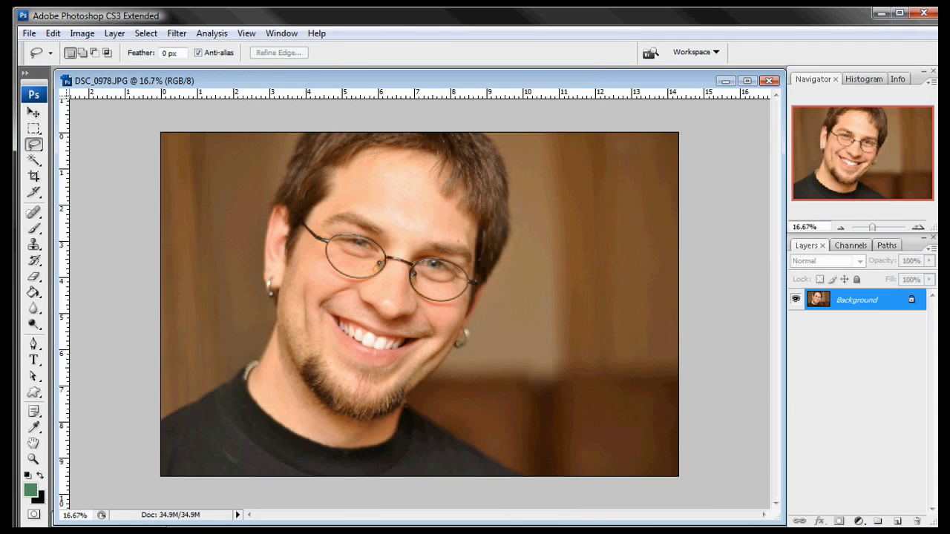
Step: Dock the Actions panel and apply PhotoPop - Darker to DSC_0978, comparing via undo/redo
key(alt+F9)
drag(859, 265, 856, 241)
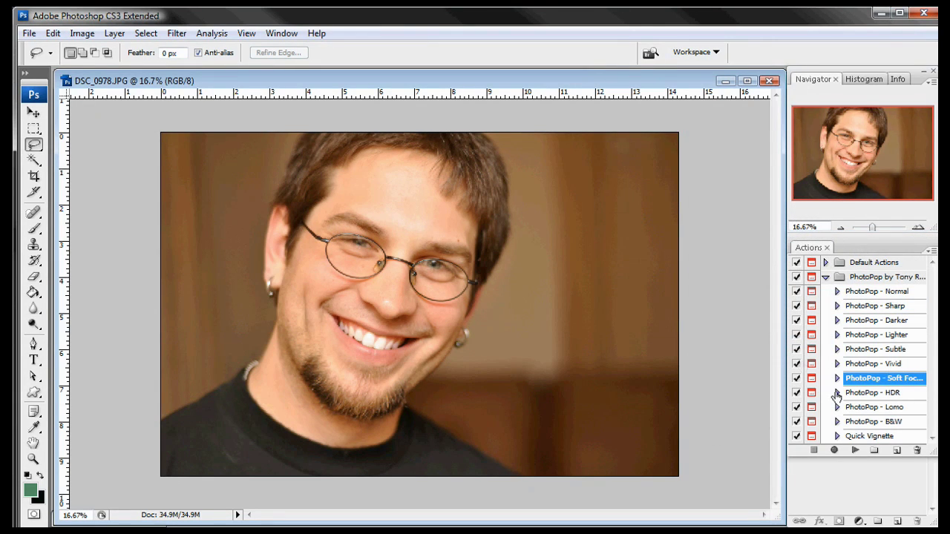
click(903, 326)
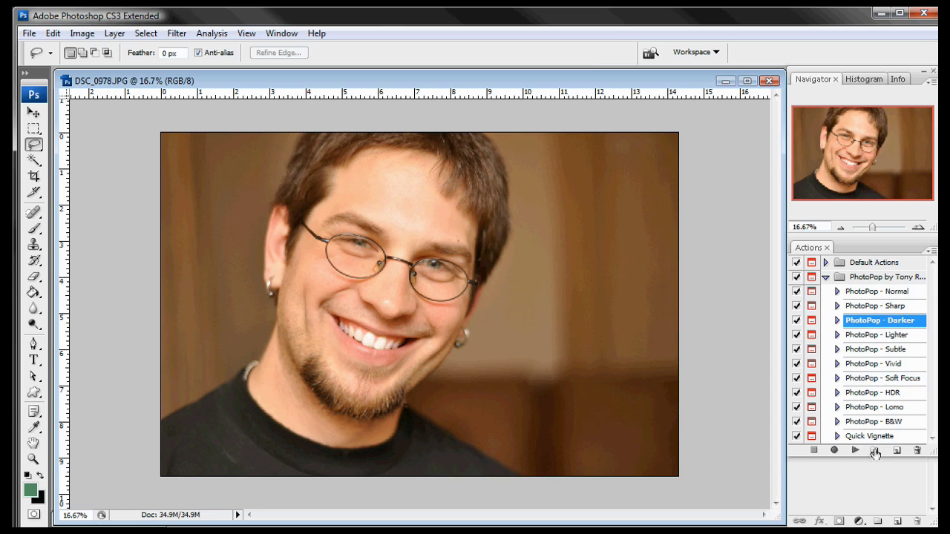
click(855, 450)
click(444, 221)
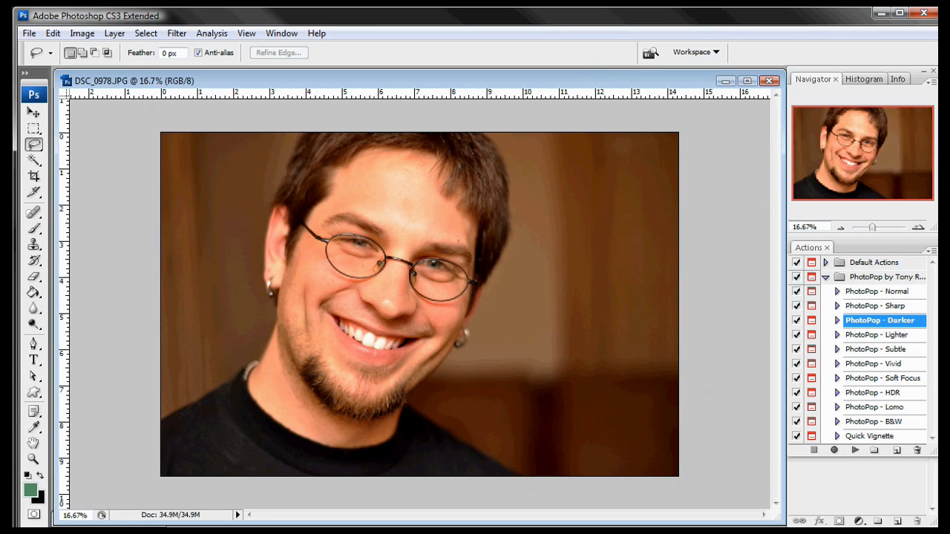
key(ctrl+z)
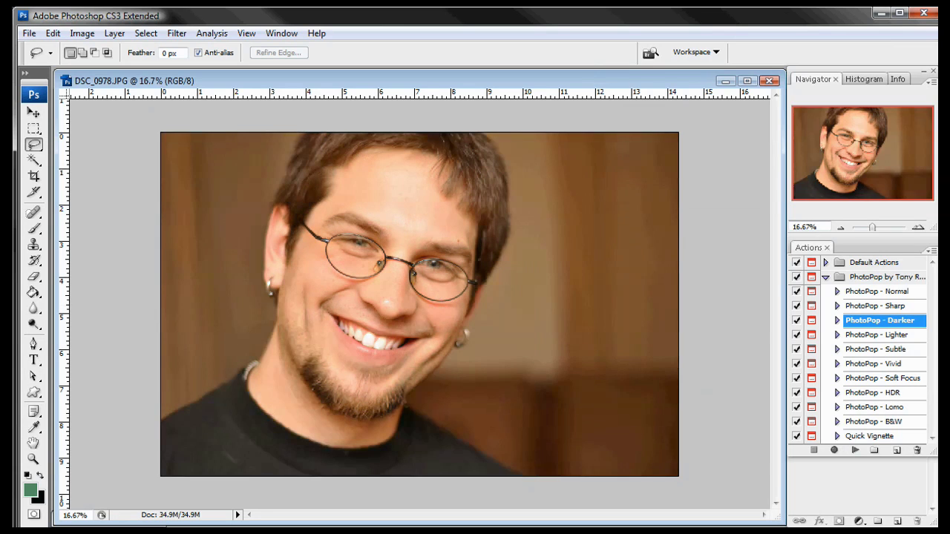
key(ctrl+z)
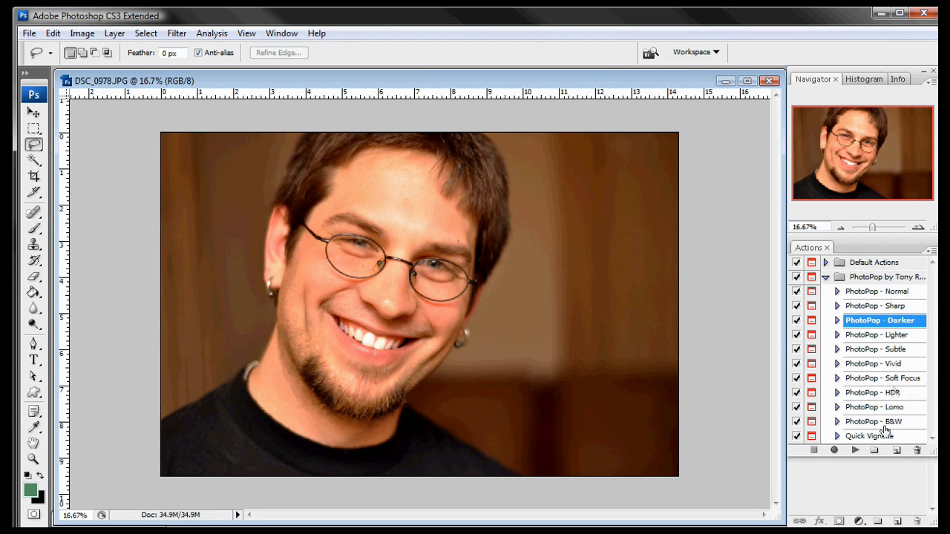
Step: Apply PhotoPop - Soft Focus to the smiling portrait and minimize the document
click(889, 378)
click(856, 451)
click(445, 219)
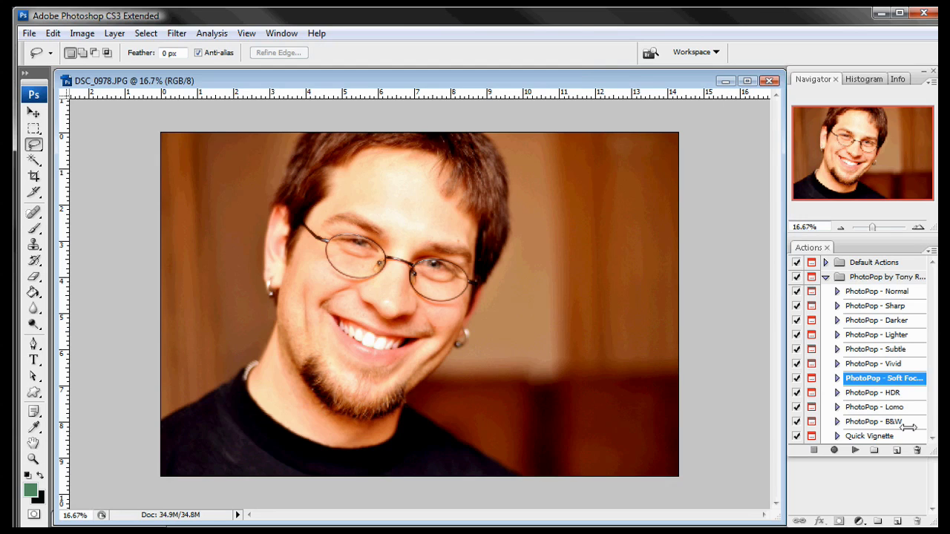
click(725, 80)
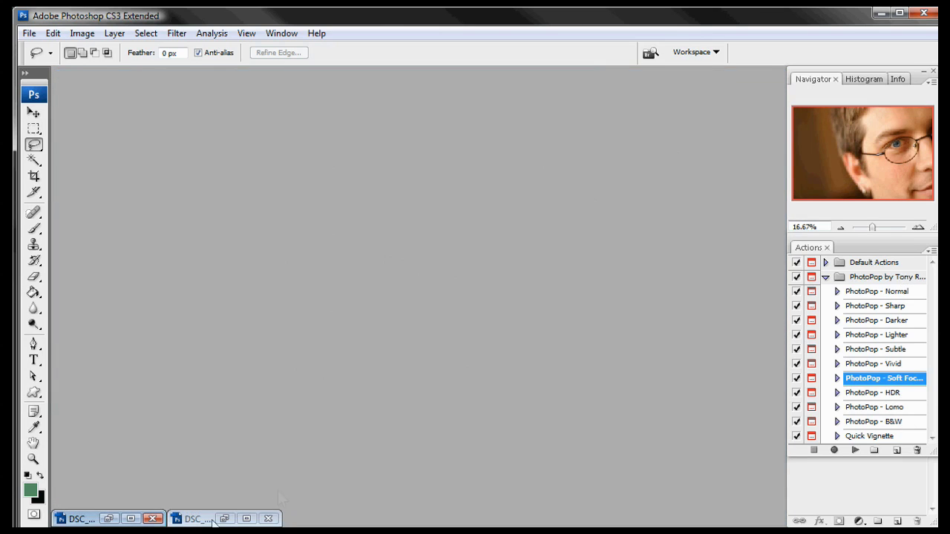
Step: Restore the DSC_0972 glasses close-up and run the PhotoPop - HDR action on it
click(109, 518)
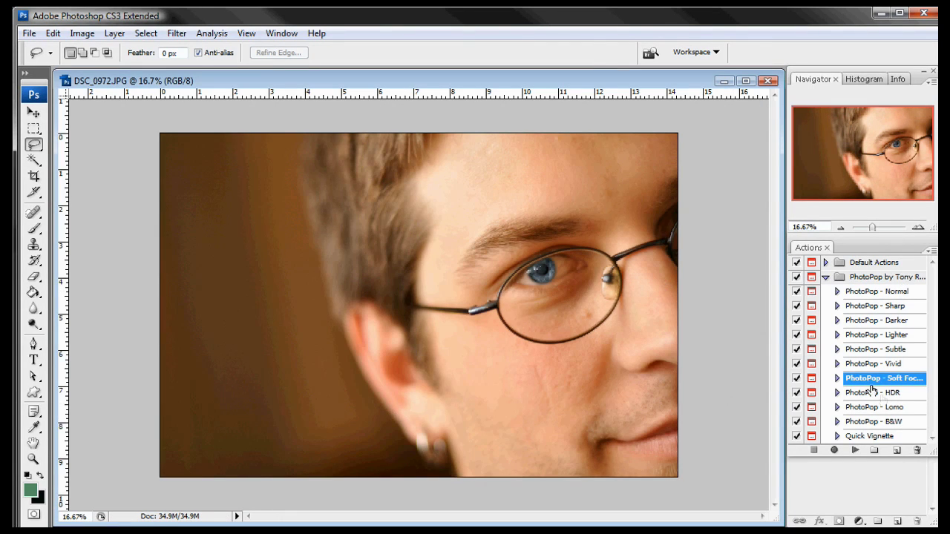
click(895, 392)
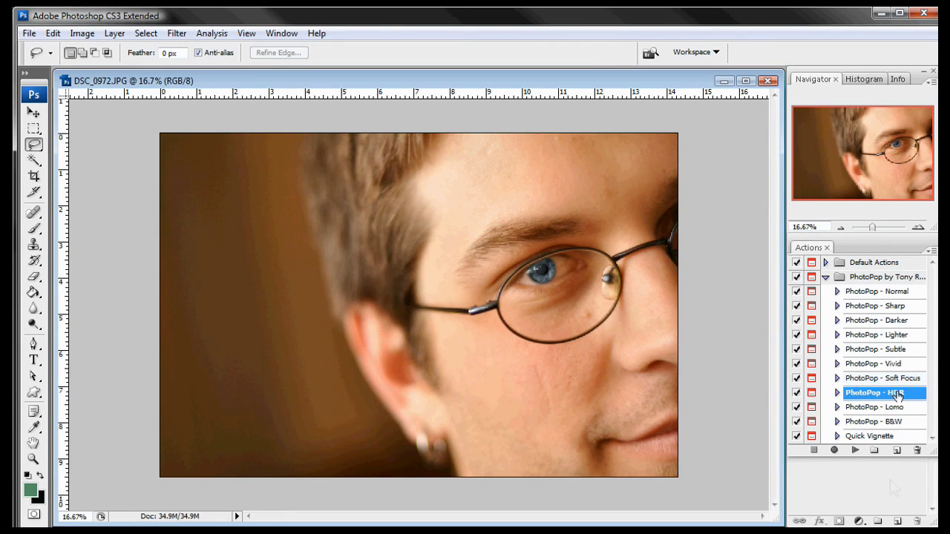
click(853, 453)
click(444, 219)
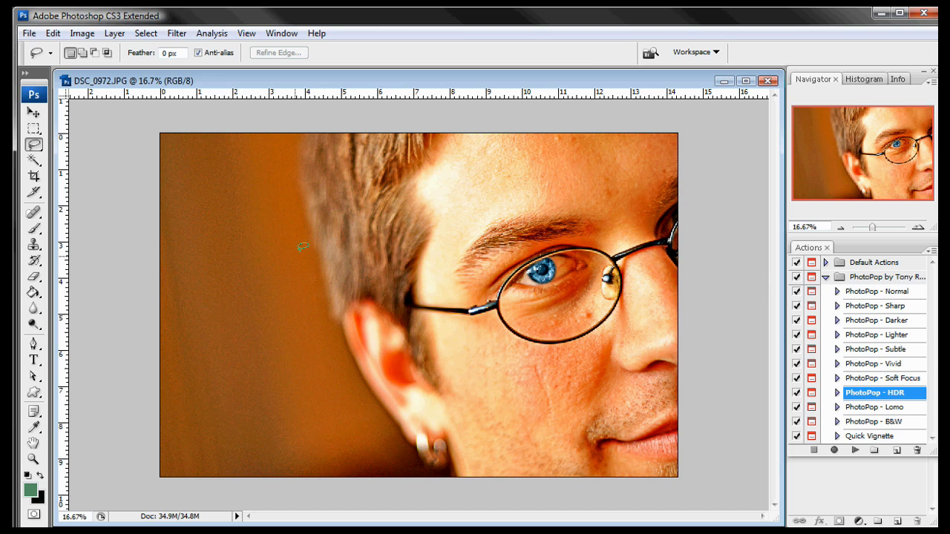
Step: Apply the Quick Vignette action, then revert with F12 to compare against the original
click(853, 436)
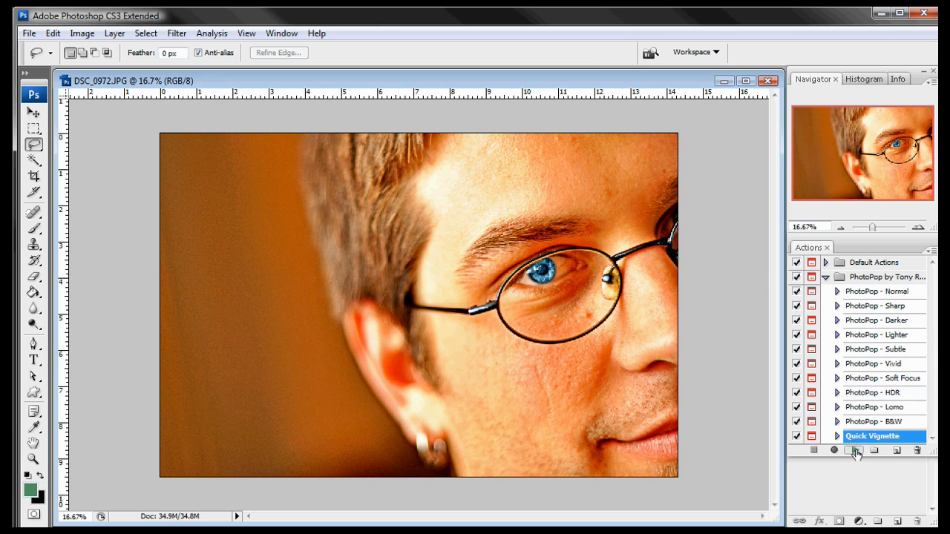
click(855, 450)
click(453, 220)
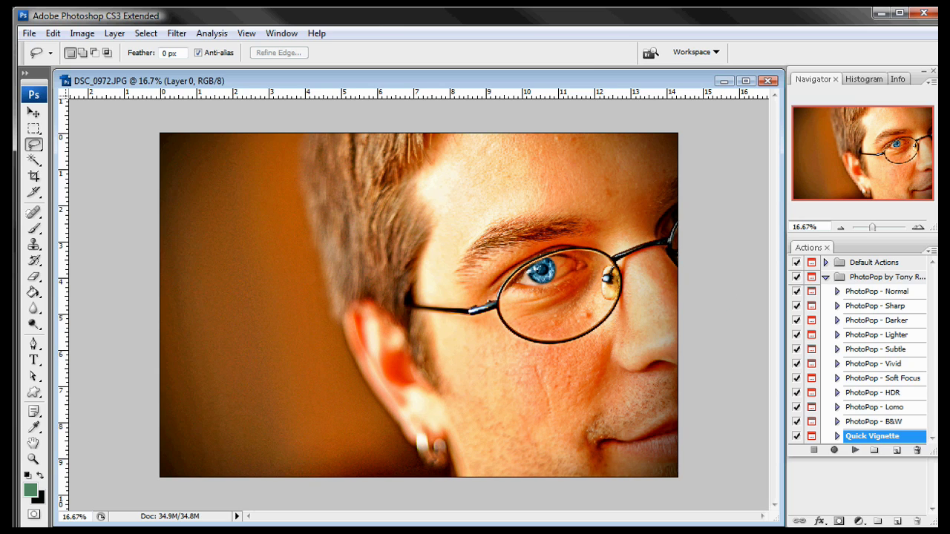
key(F12)
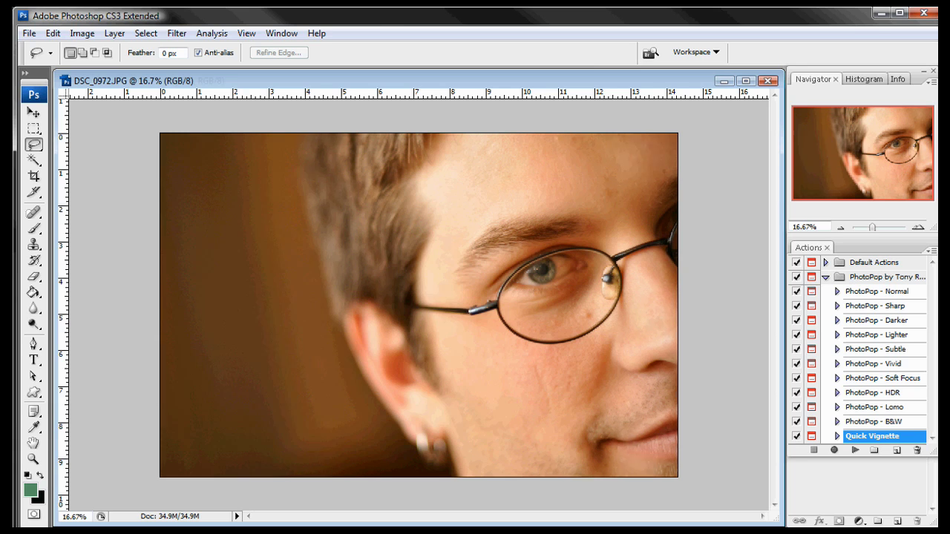
key(ctrl+z)
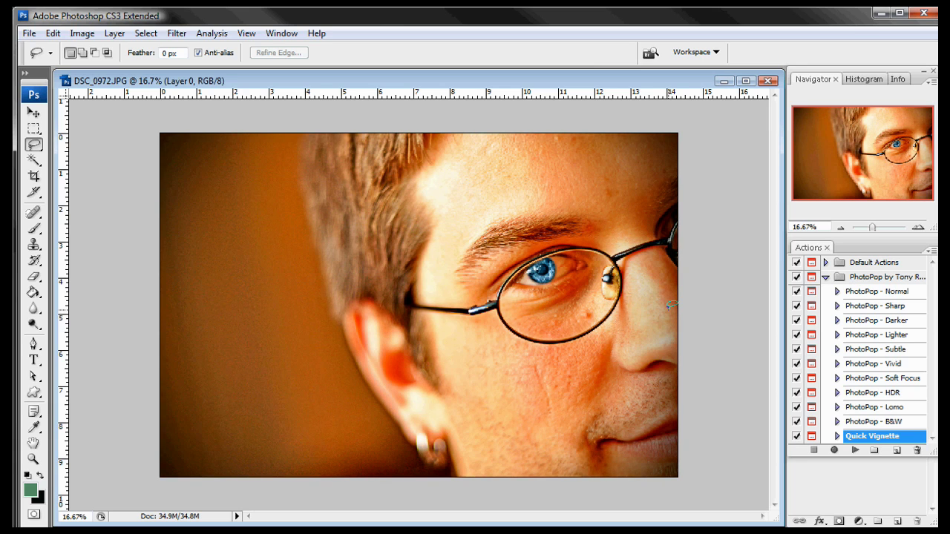